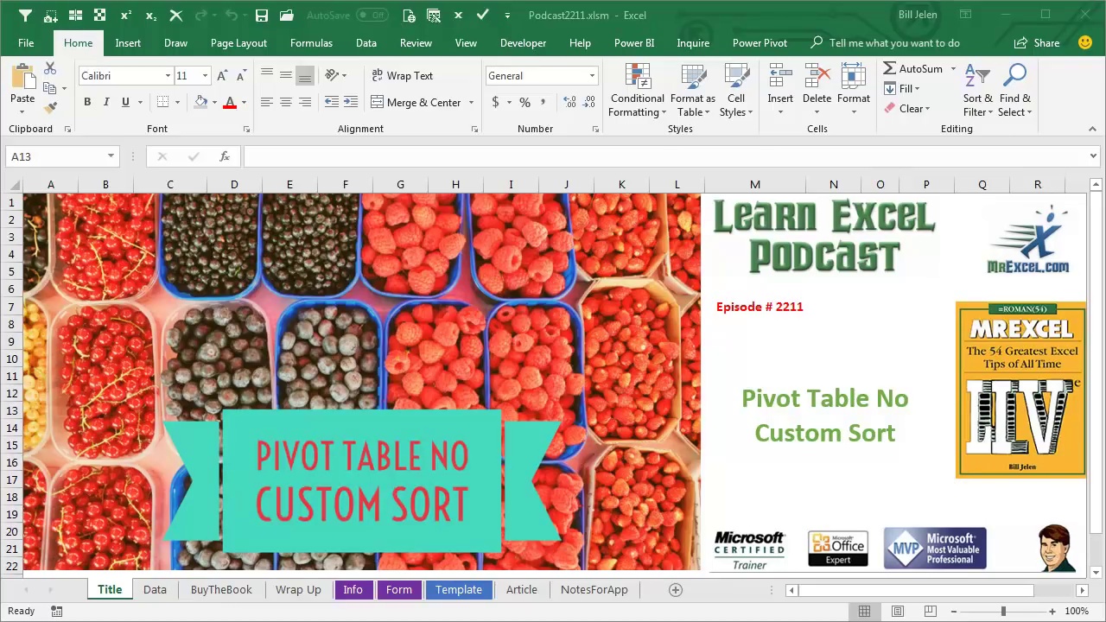
Go to the Data sheet of Podcast2211.xlsm with its Employee, Sales and Region columns
click(160, 593)
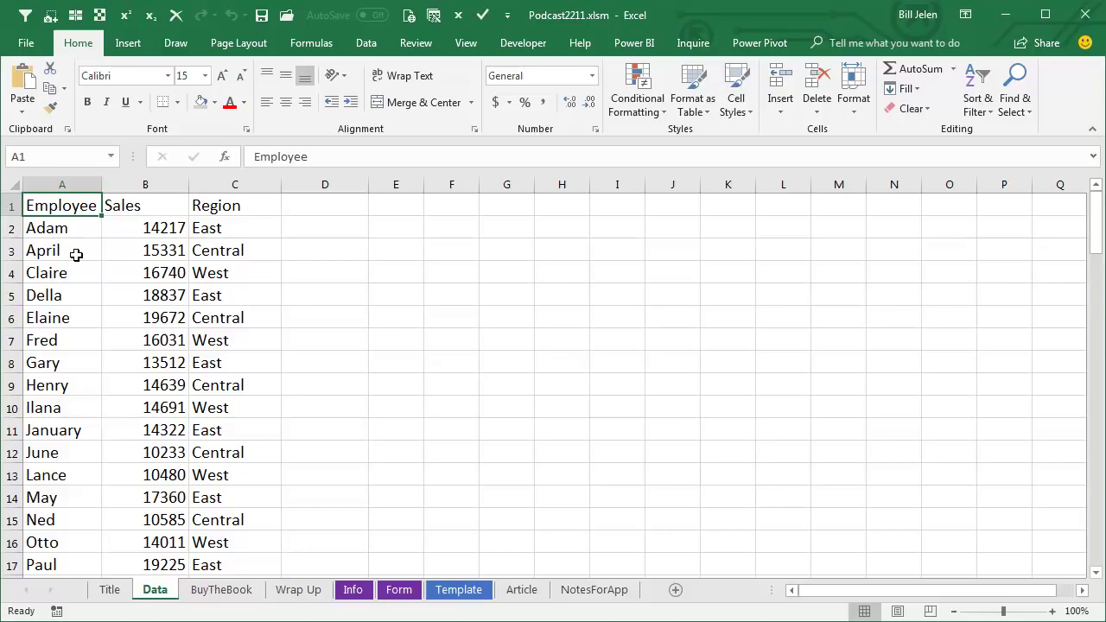
Insert a PivotTable from the sales data on a new worksheet
click(128, 43)
click(30, 82)
click(659, 445)
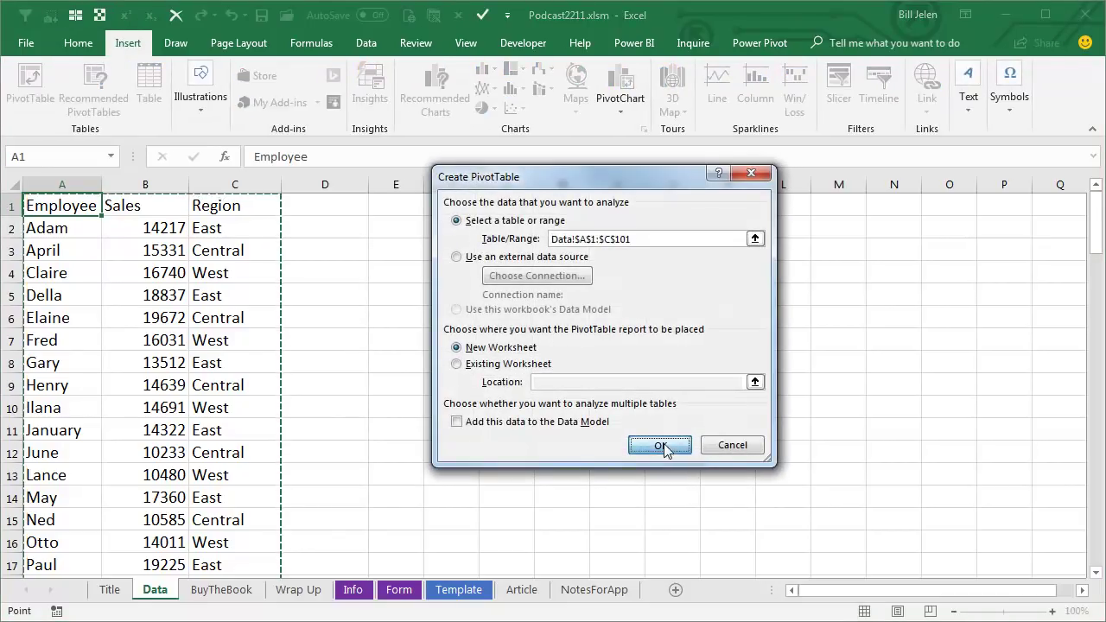
Summarize Sum of Sales by Employee, then swap Employee for Region in the rows
click(822, 179)
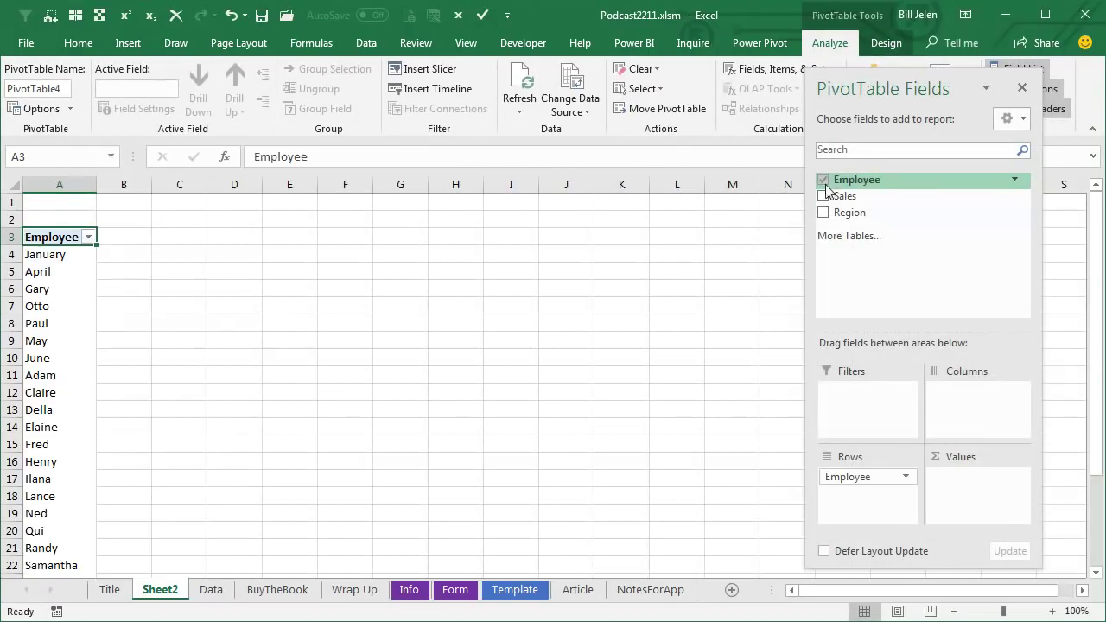
click(823, 197)
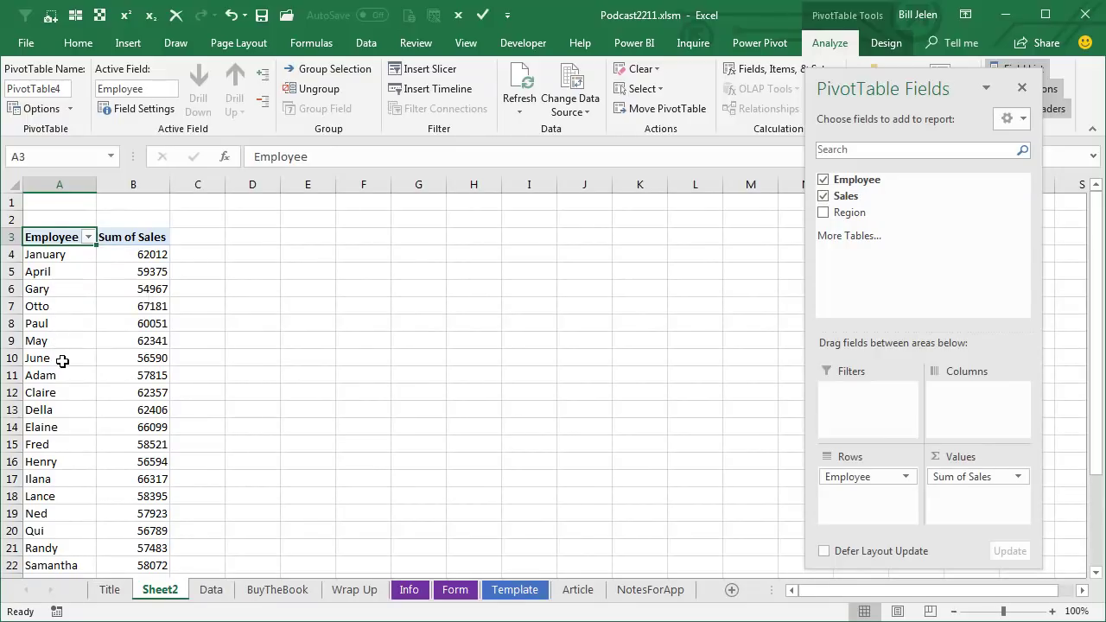
scroll(82, 395, down, 5)
scroll(81, 395, up, 5)
click(824, 180)
click(823, 213)
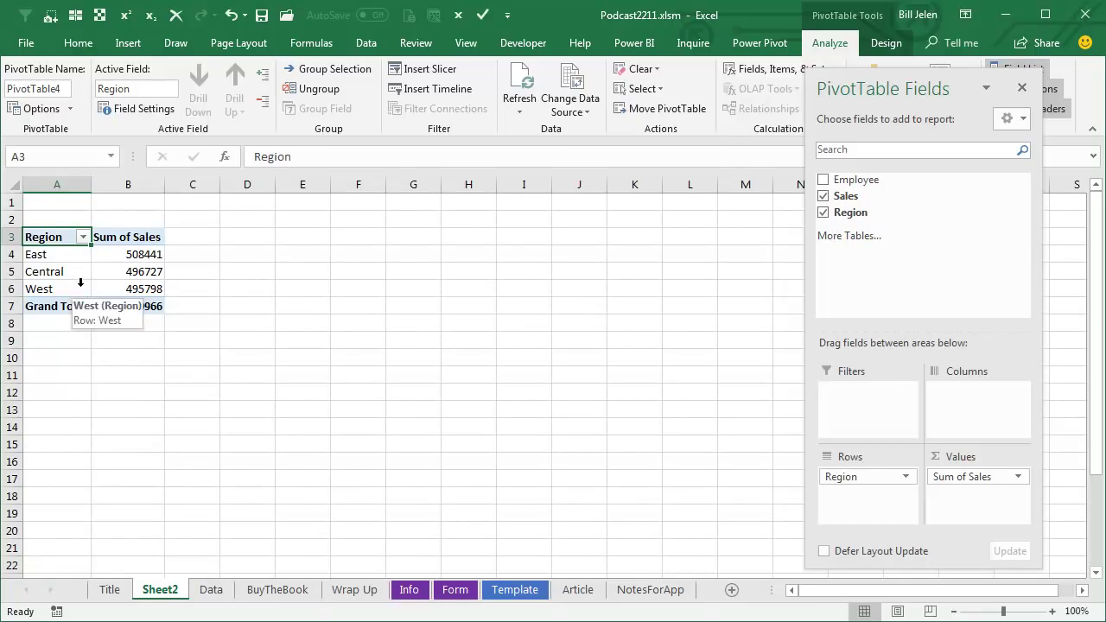
click(28, 48)
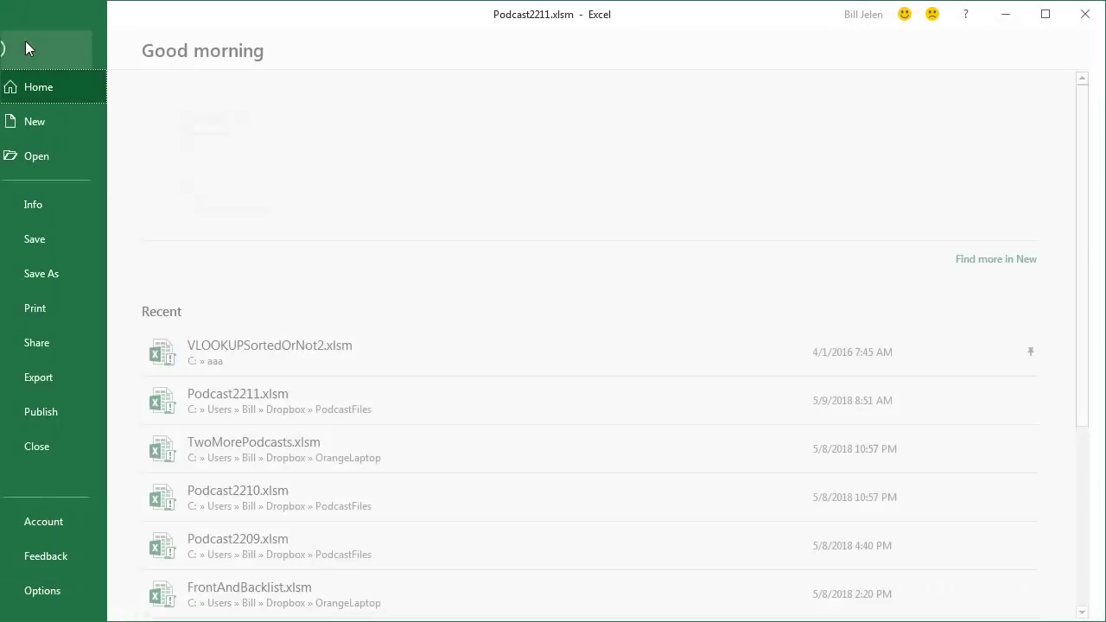
click(50, 592)
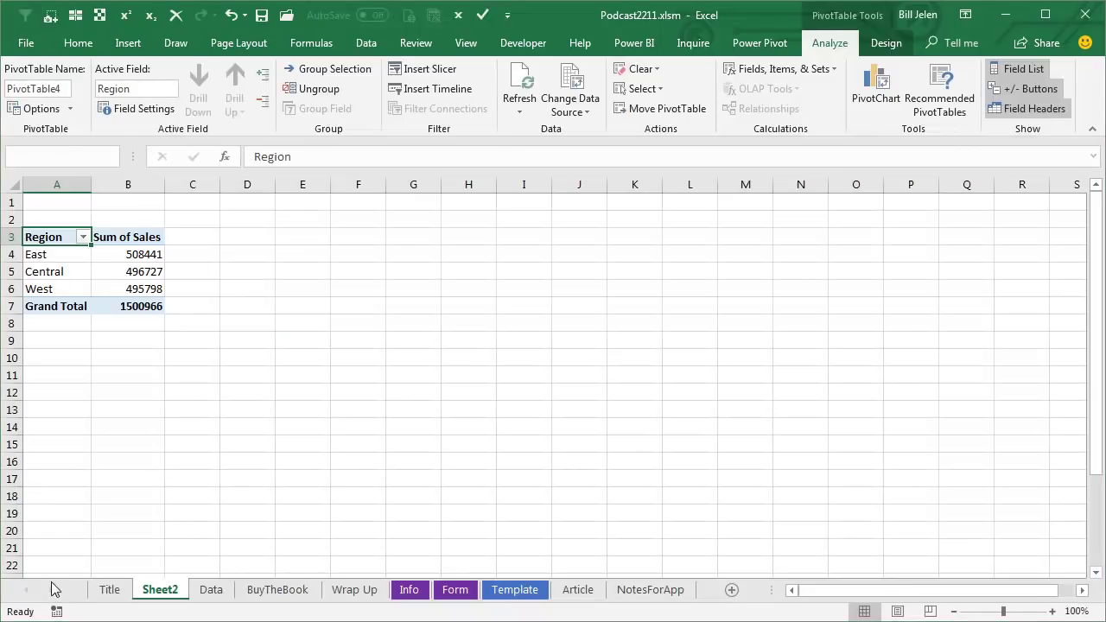
click(235, 223)
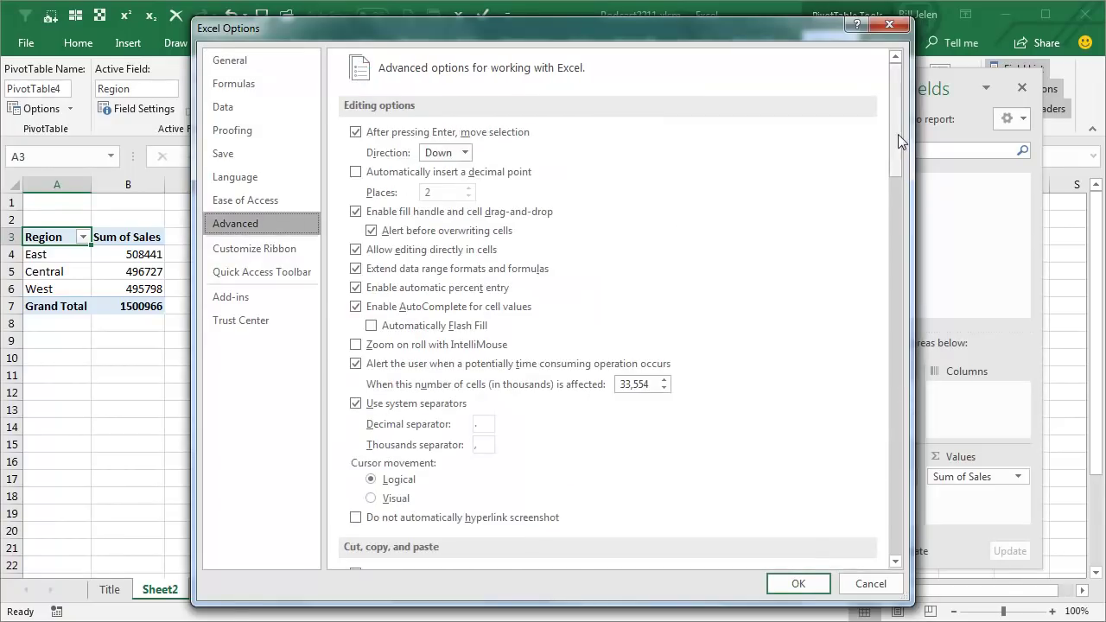
drag(898, 134, 897, 510)
click(634, 400)
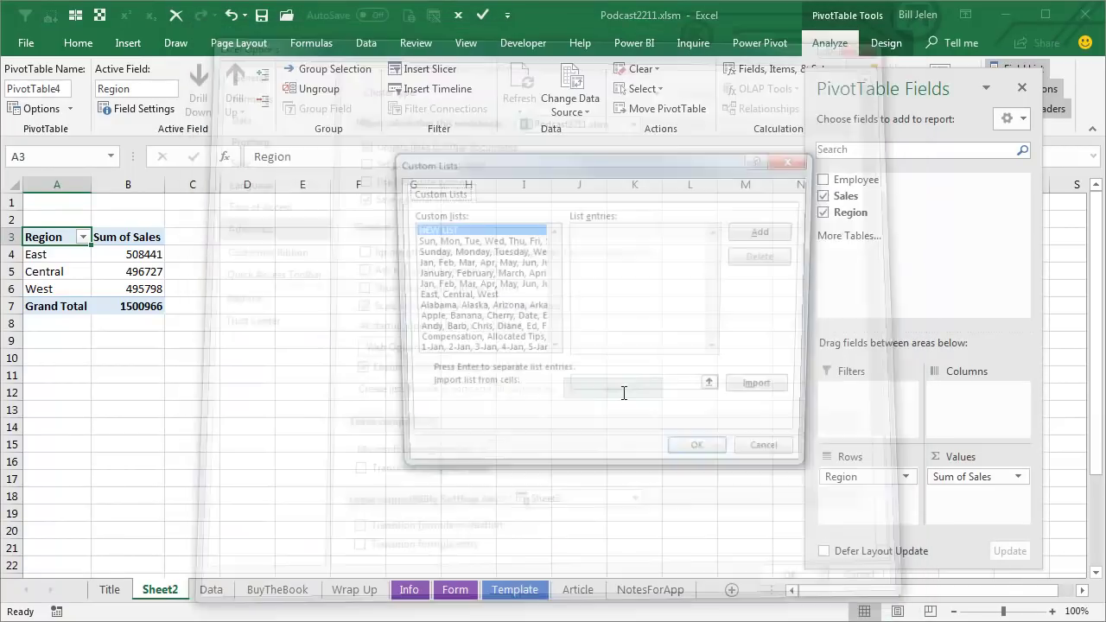
click(465, 302)
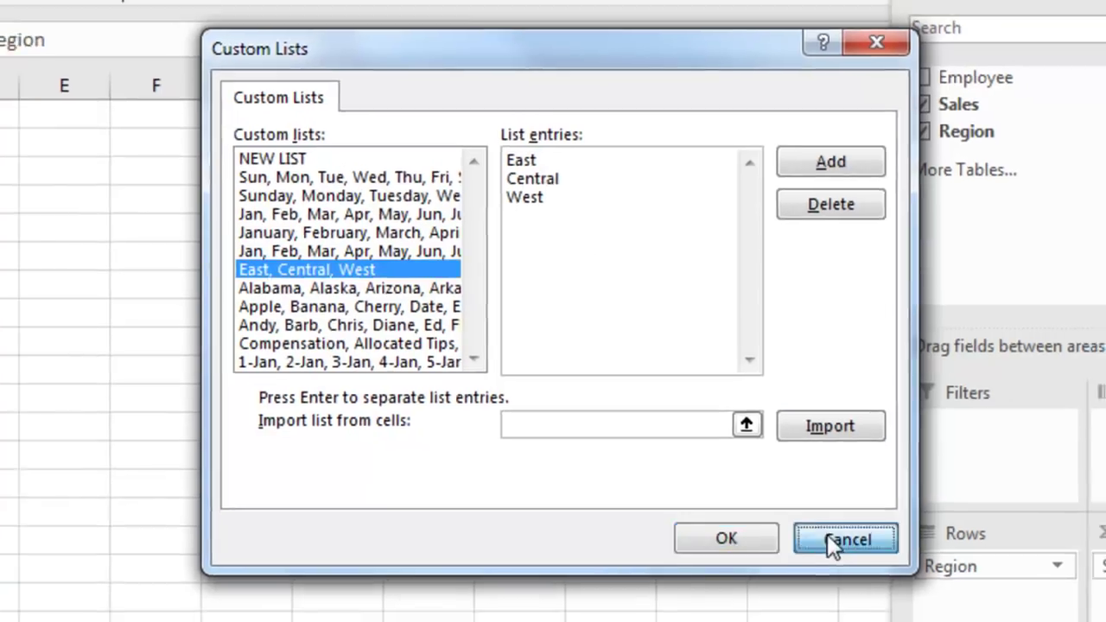
click(855, 552)
click(798, 584)
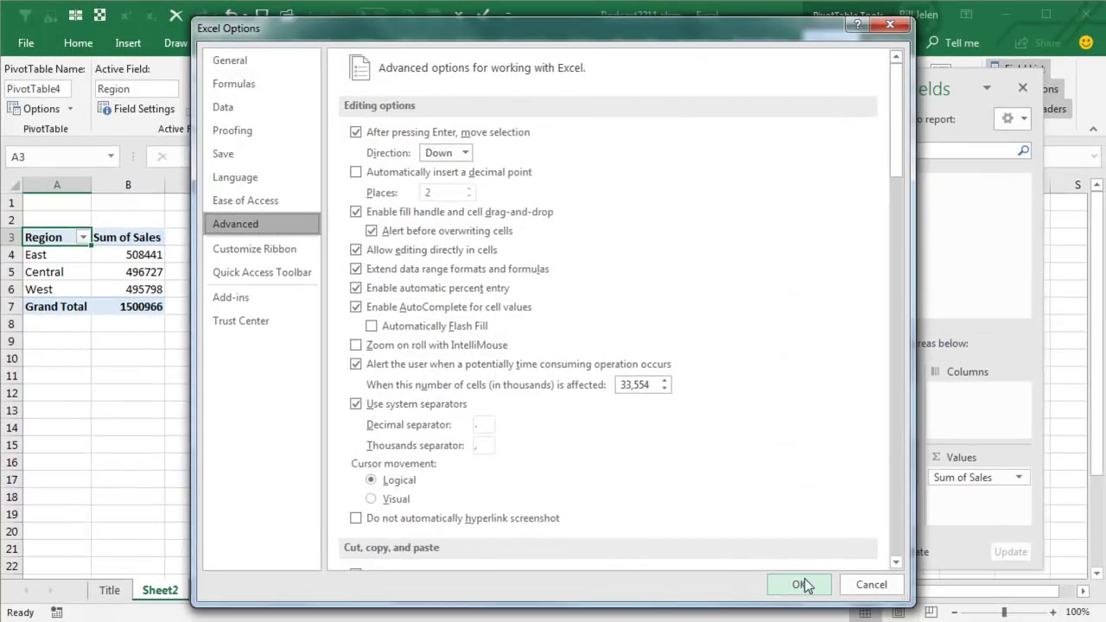
Switch the pivot rows back to Employee instead of Region and enter Andy in E2
click(824, 181)
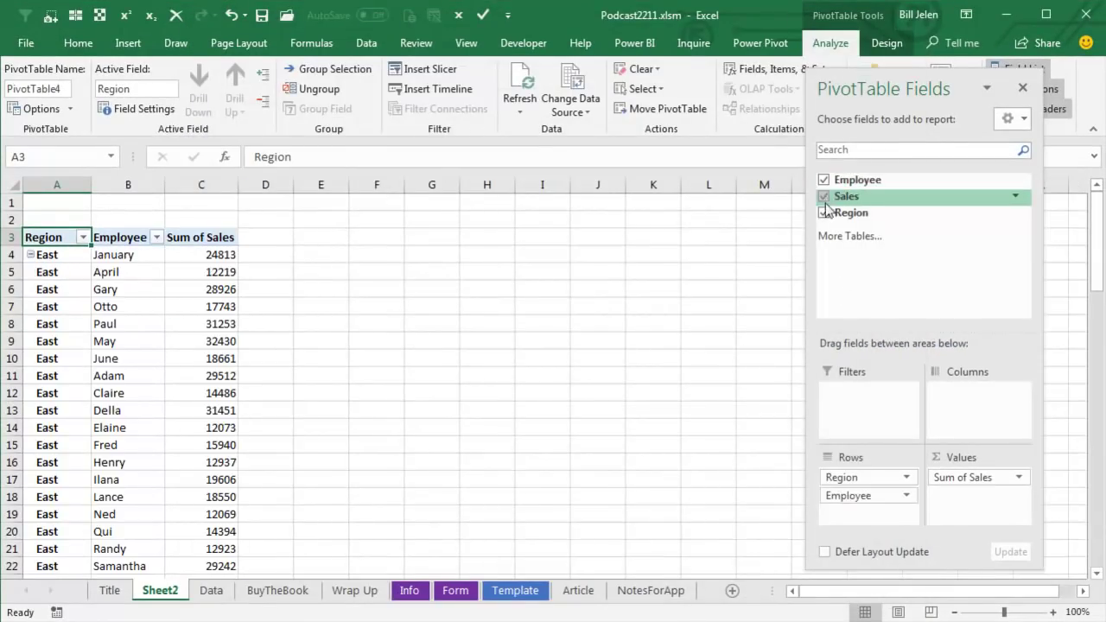
click(824, 212)
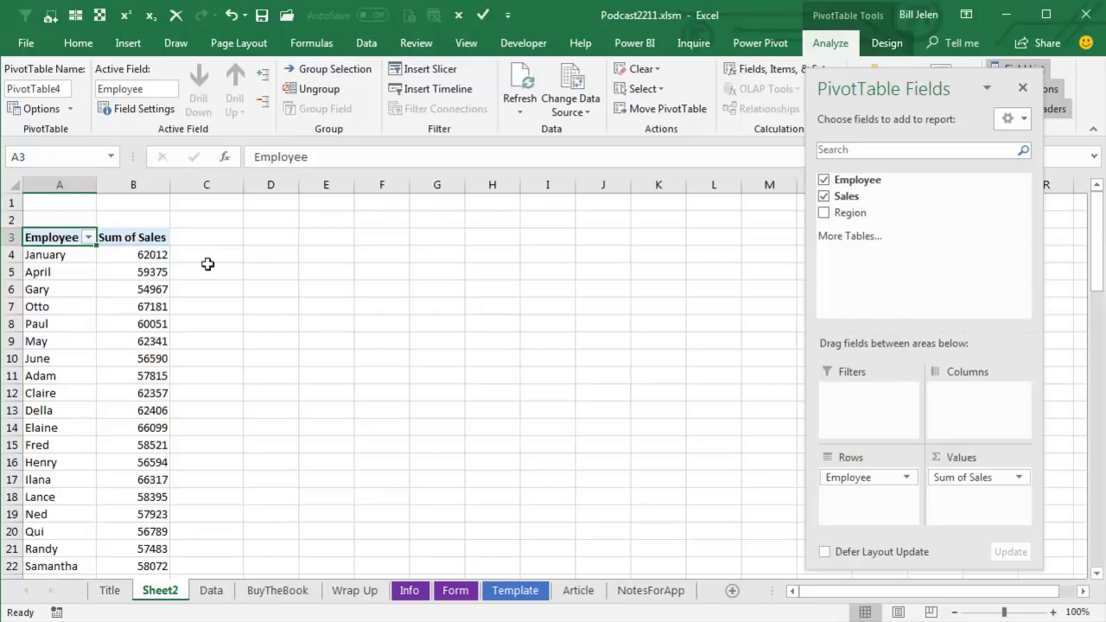
click(319, 221)
text(Andy)
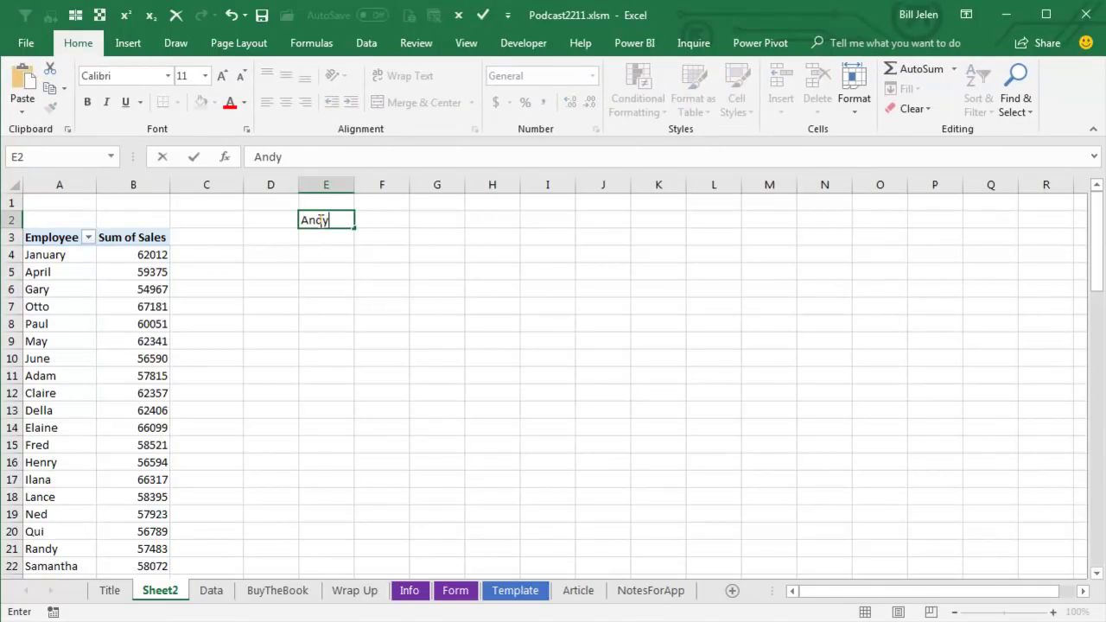
key(ctrl+Return)
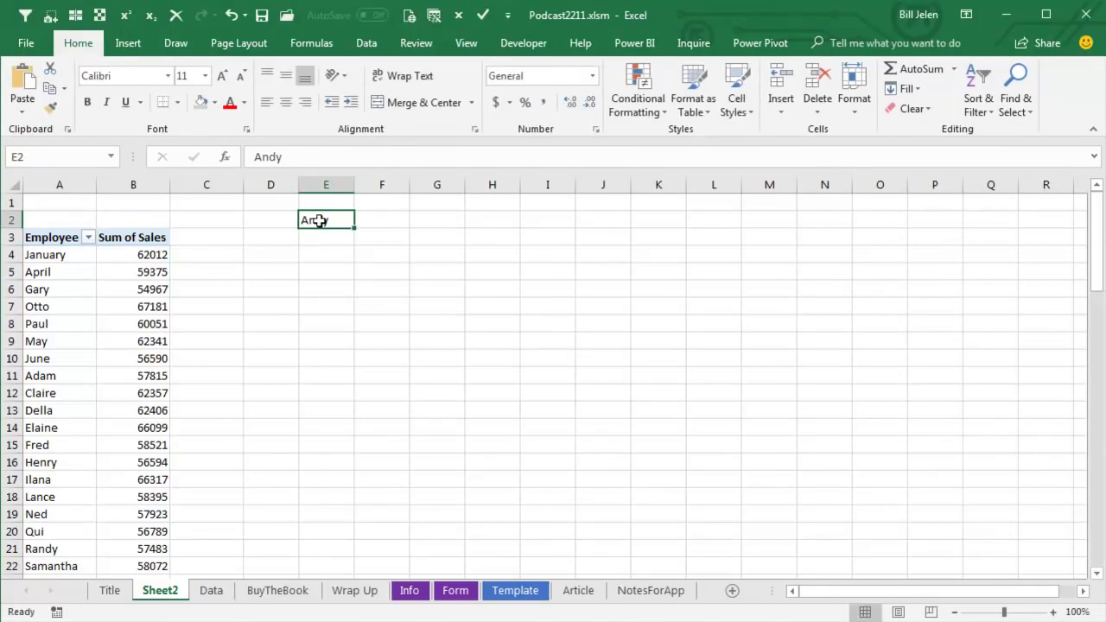
Fill the name list down to E26, then select Gary, Otto and Paul in E8, E16 and E17
drag(354, 227, 317, 588)
scroll(453, 459, up, 2)
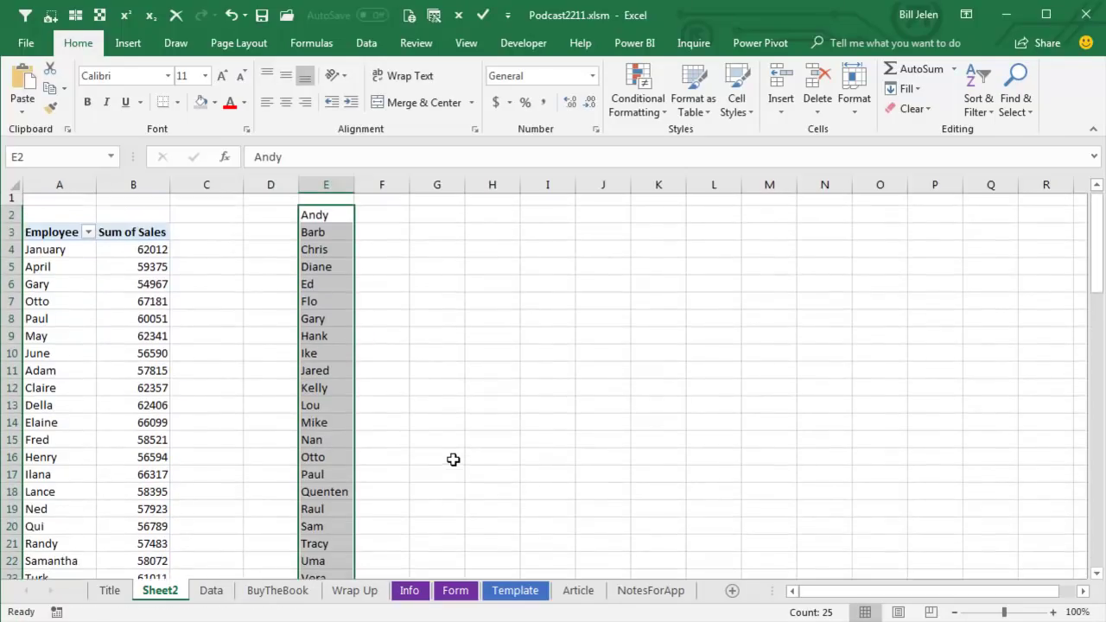
click(314, 325)
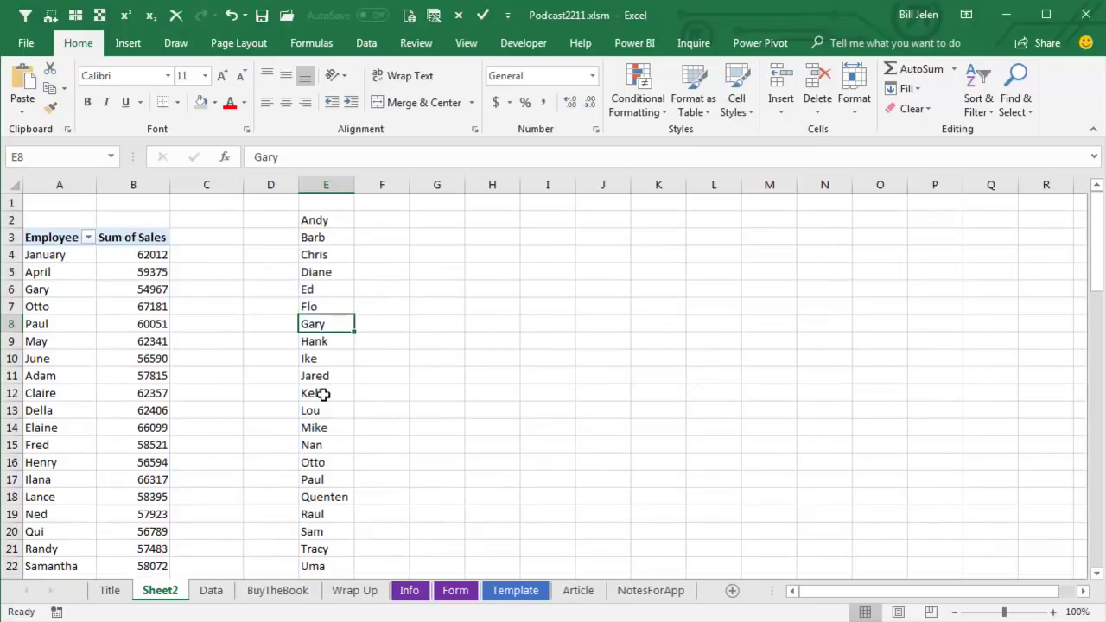
ctrl+click(316, 464)
ctrl+click(318, 477)
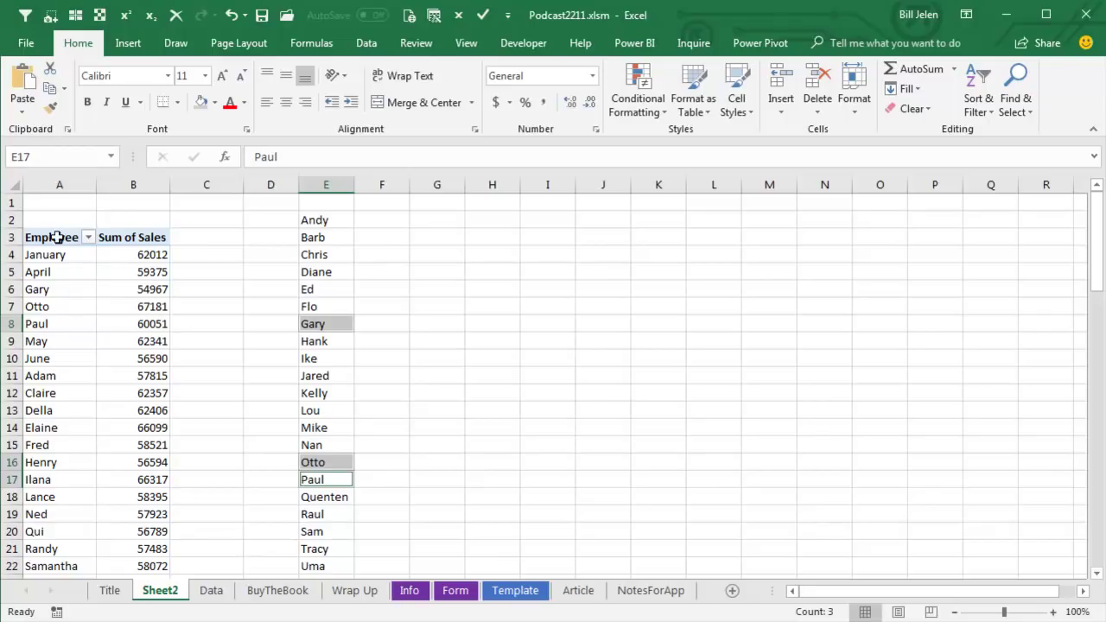
Open the Custom Lists editor from Excel Options' Advanced settings
click(26, 46)
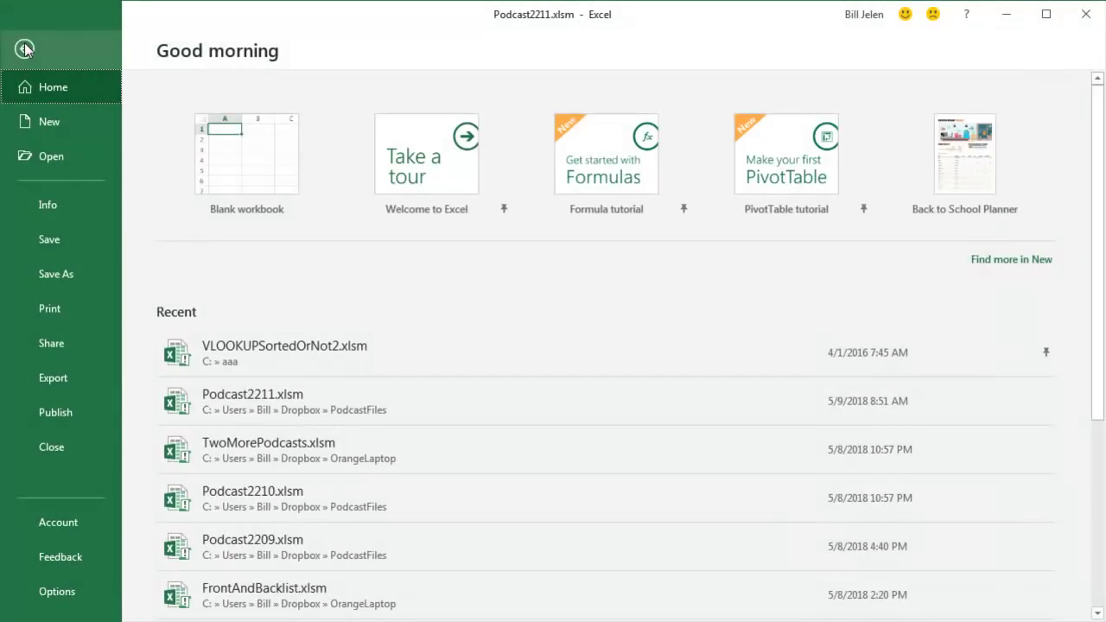
click(56, 594)
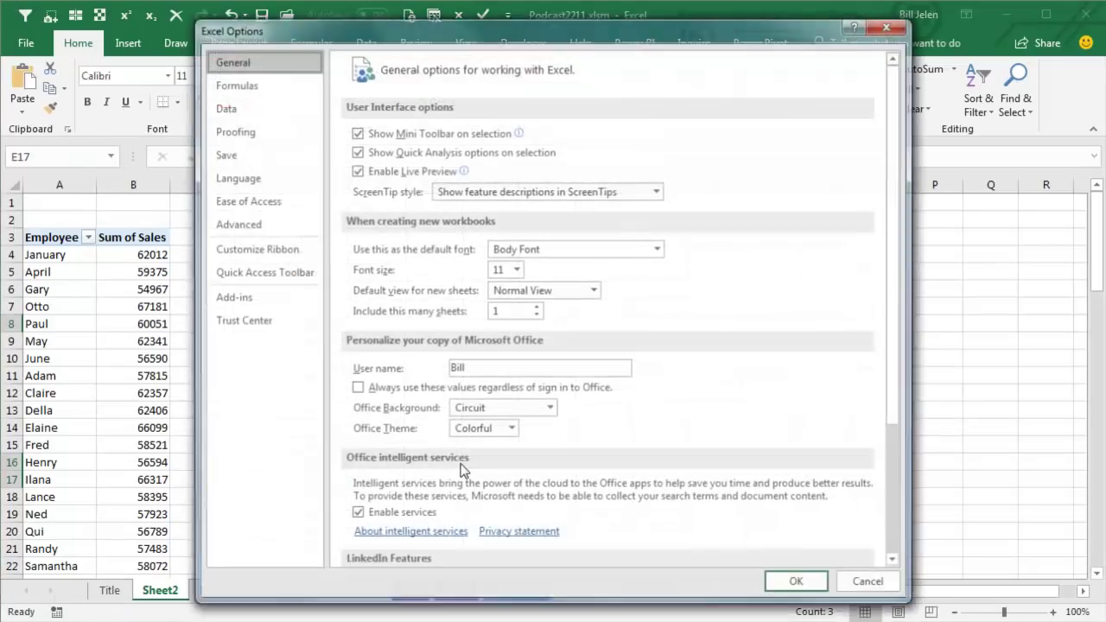
click(251, 226)
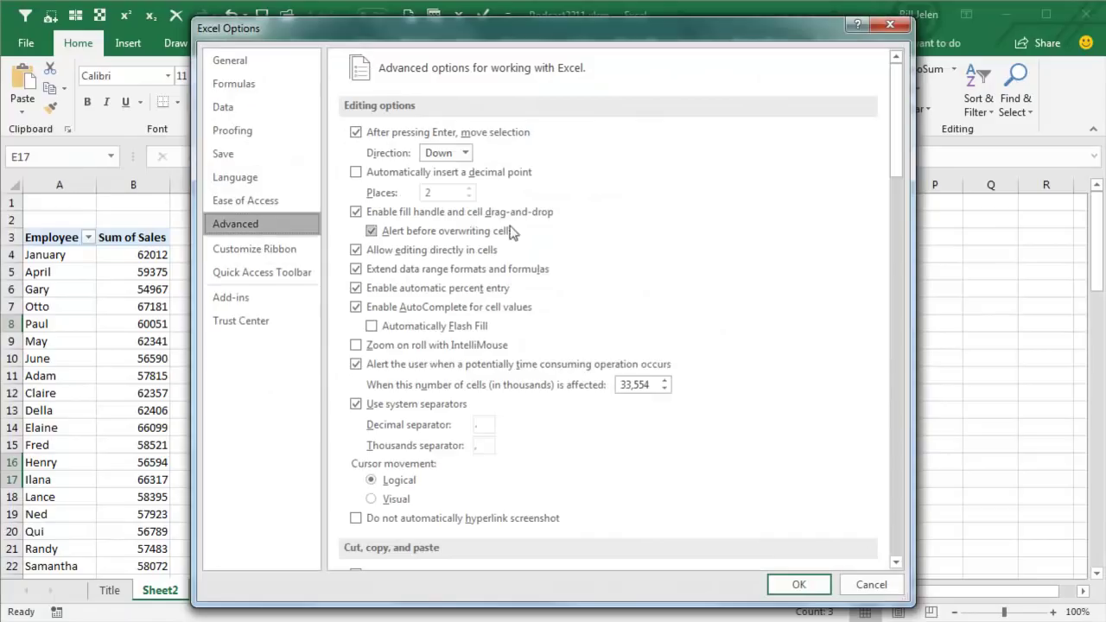
drag(898, 136, 877, 526)
click(624, 392)
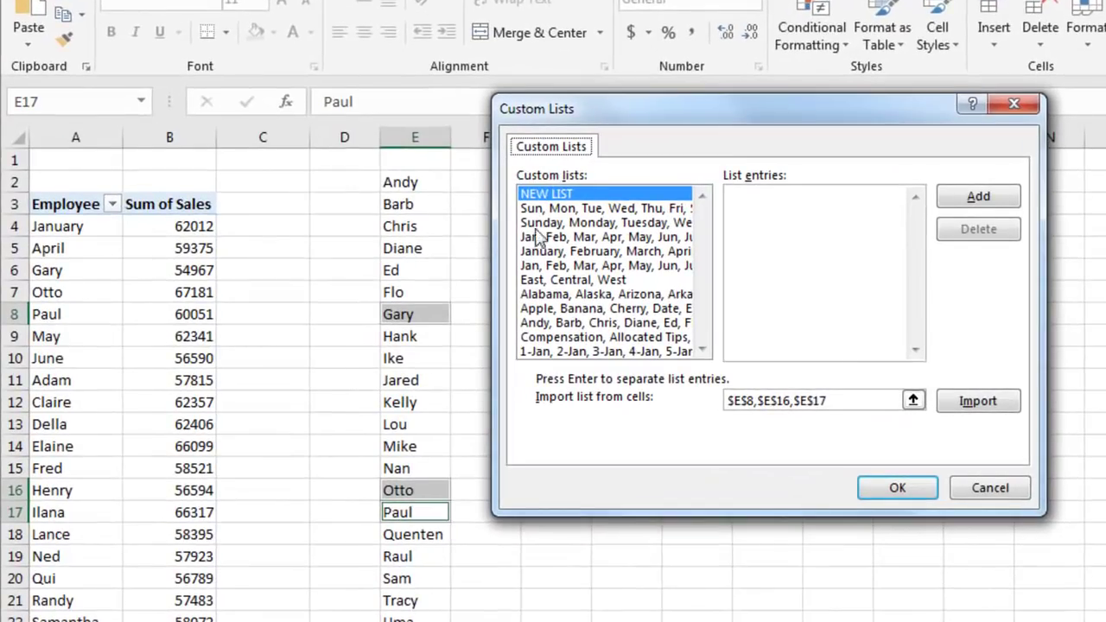
Compare the full and abbreviated month lists with the Andy, Barb, Chris employee-name list
click(551, 252)
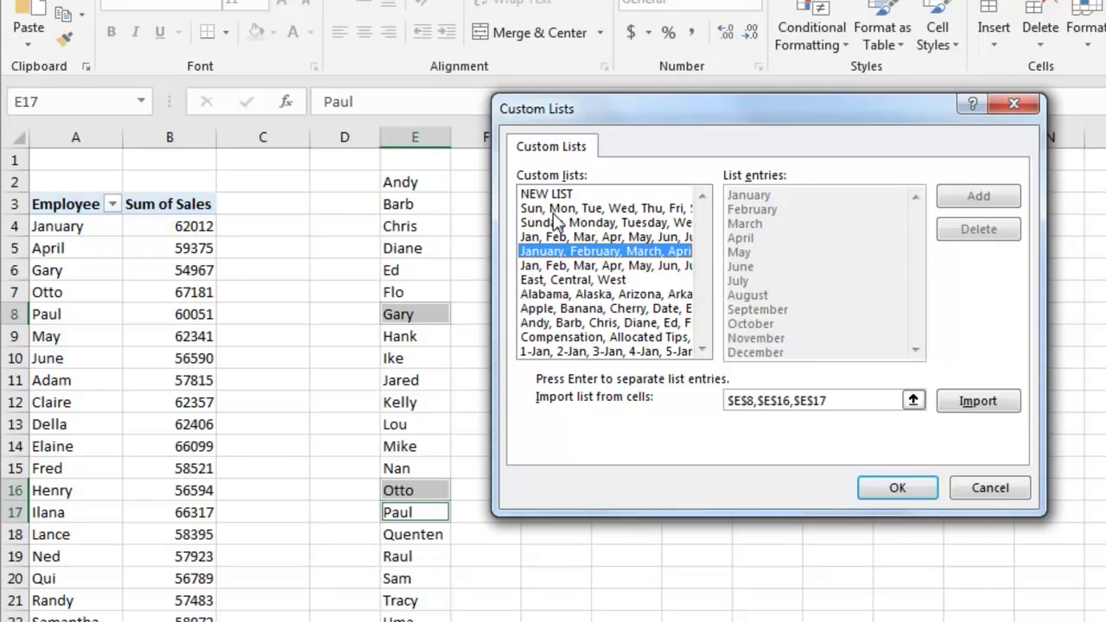
click(564, 267)
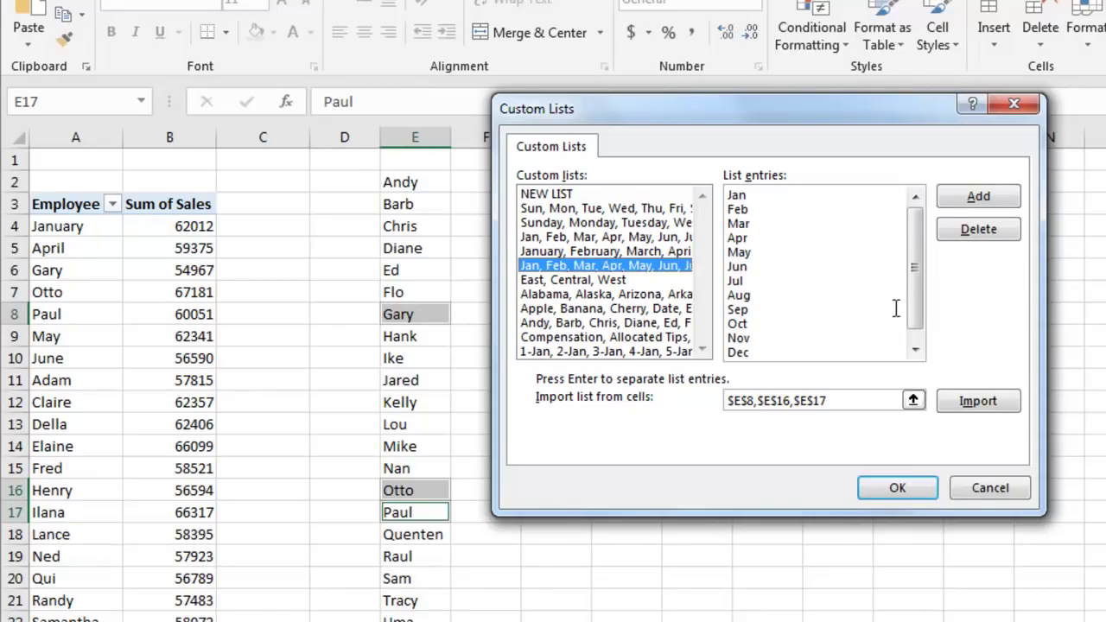
drag(921, 313, 923, 333)
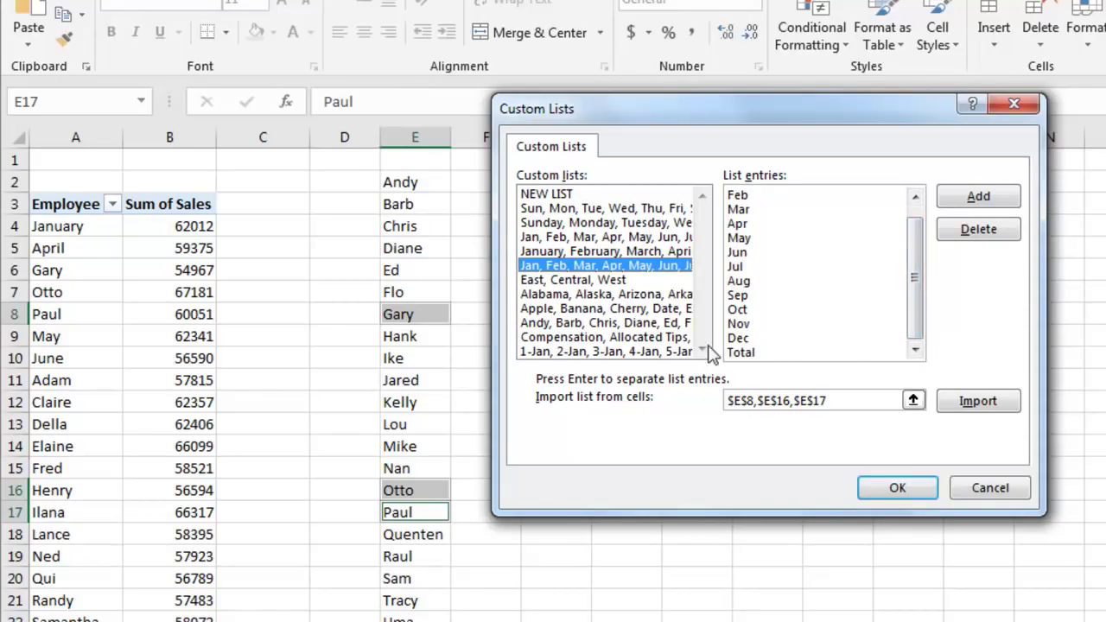
click(570, 237)
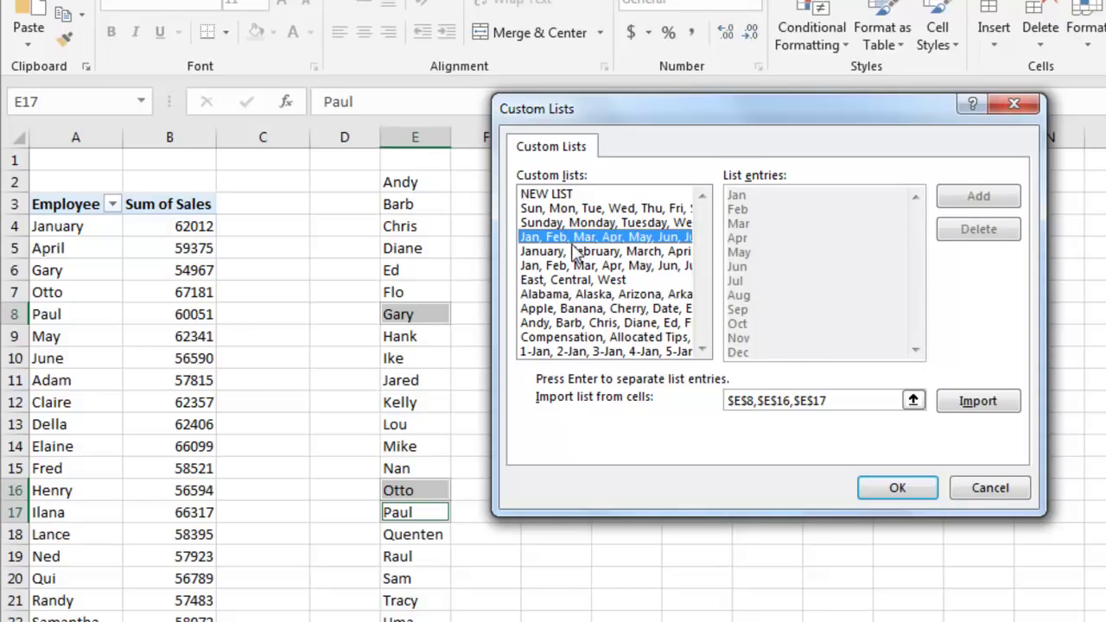
click(574, 251)
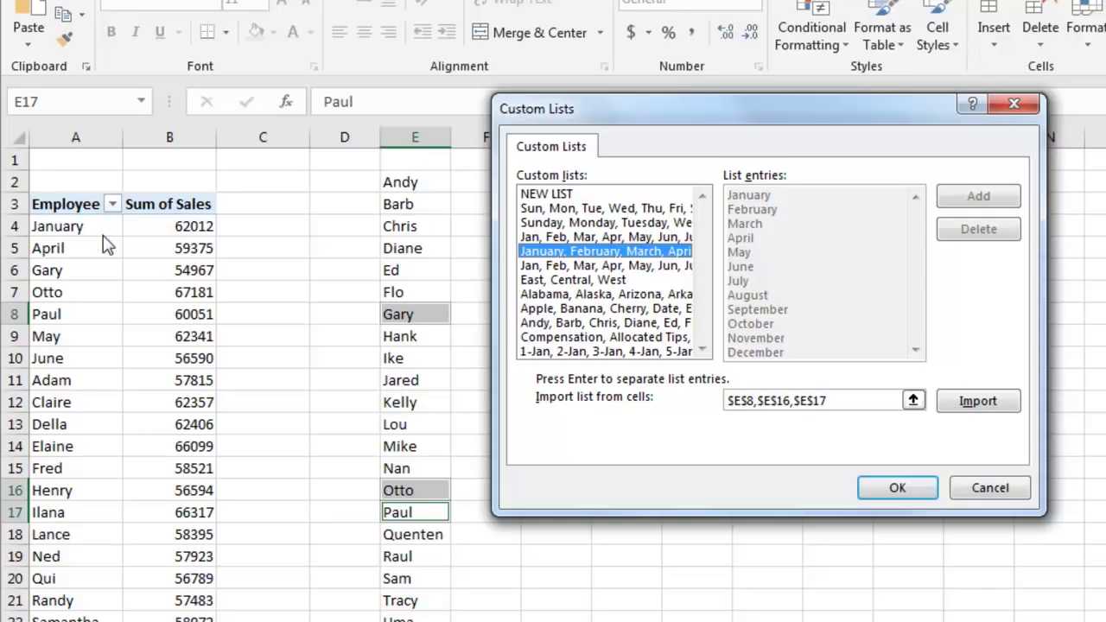
click(548, 323)
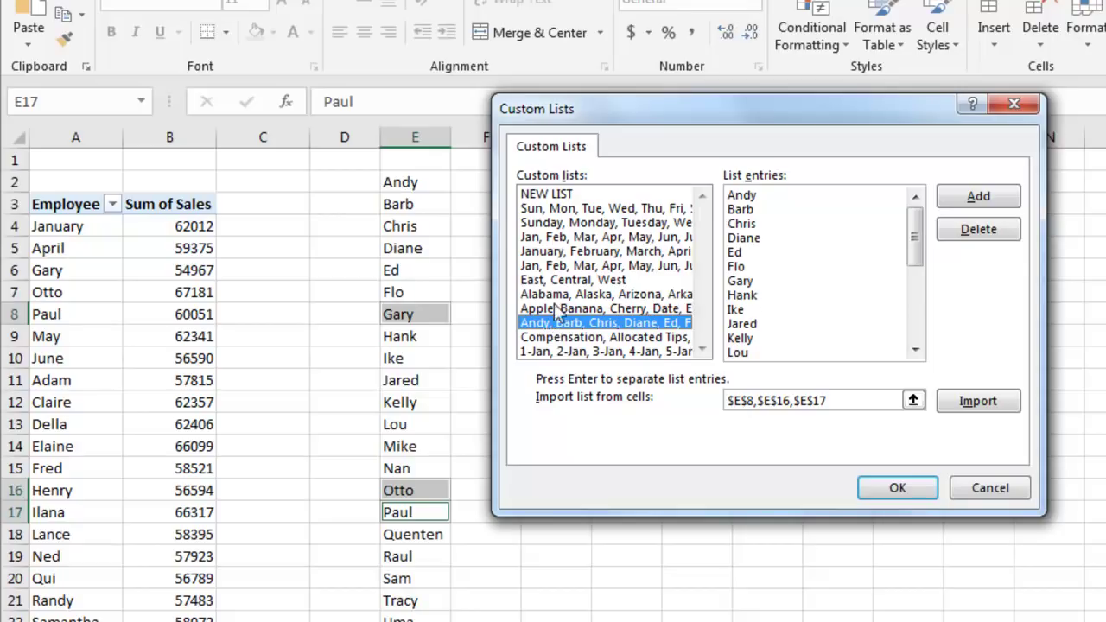
click(566, 266)
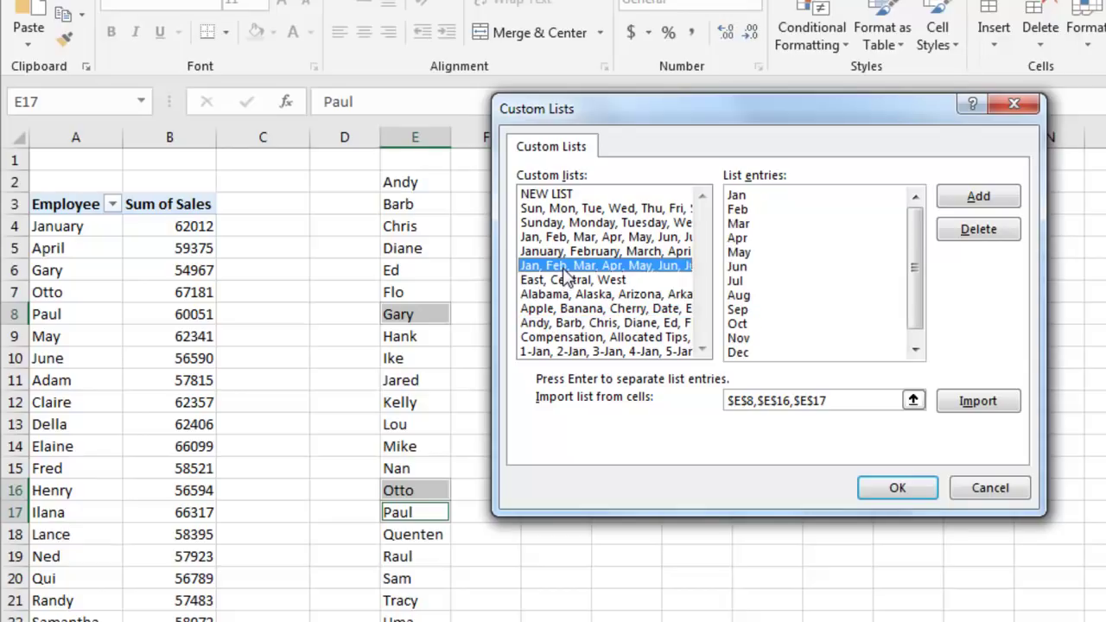
click(566, 252)
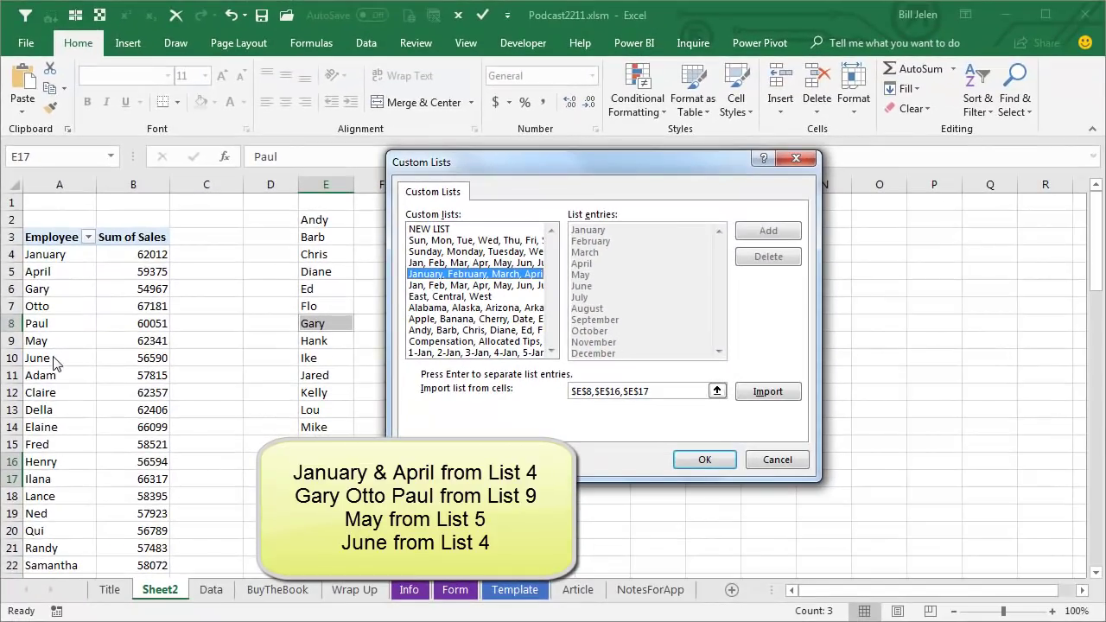
Cancel out of Custom Lists and Excel Options, and return to Sheet2's pivot table
click(776, 460)
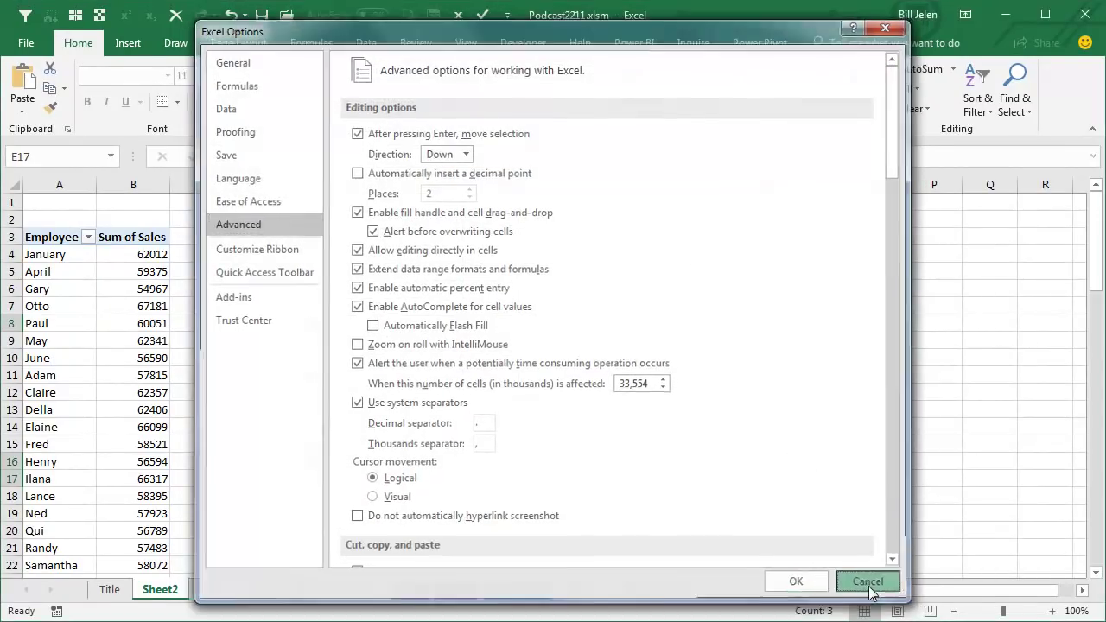
click(869, 584)
click(110, 591)
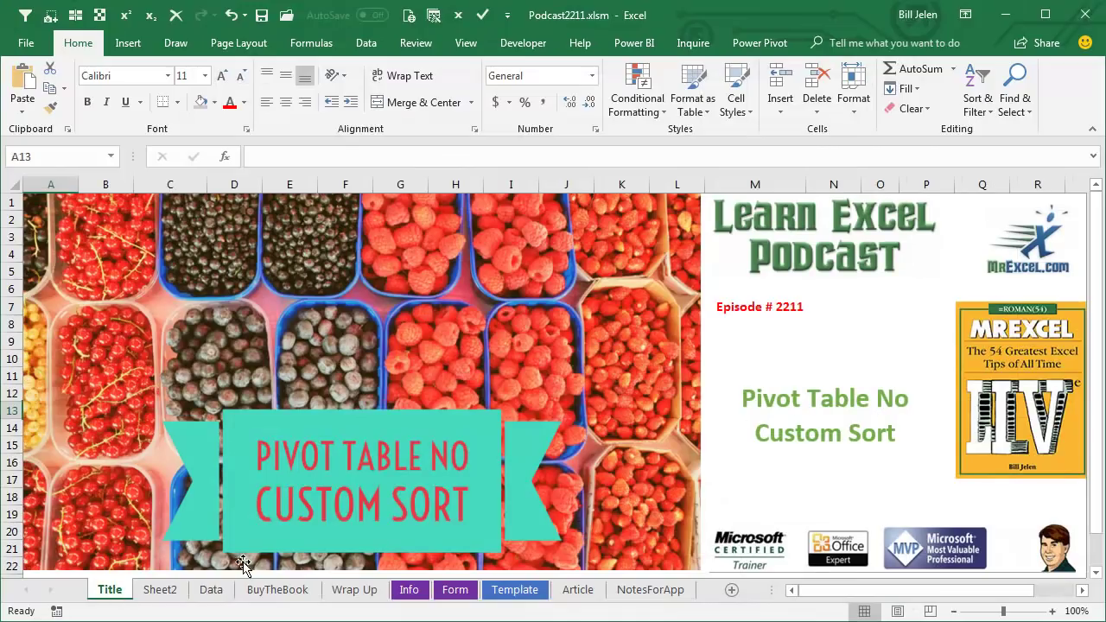
click(160, 590)
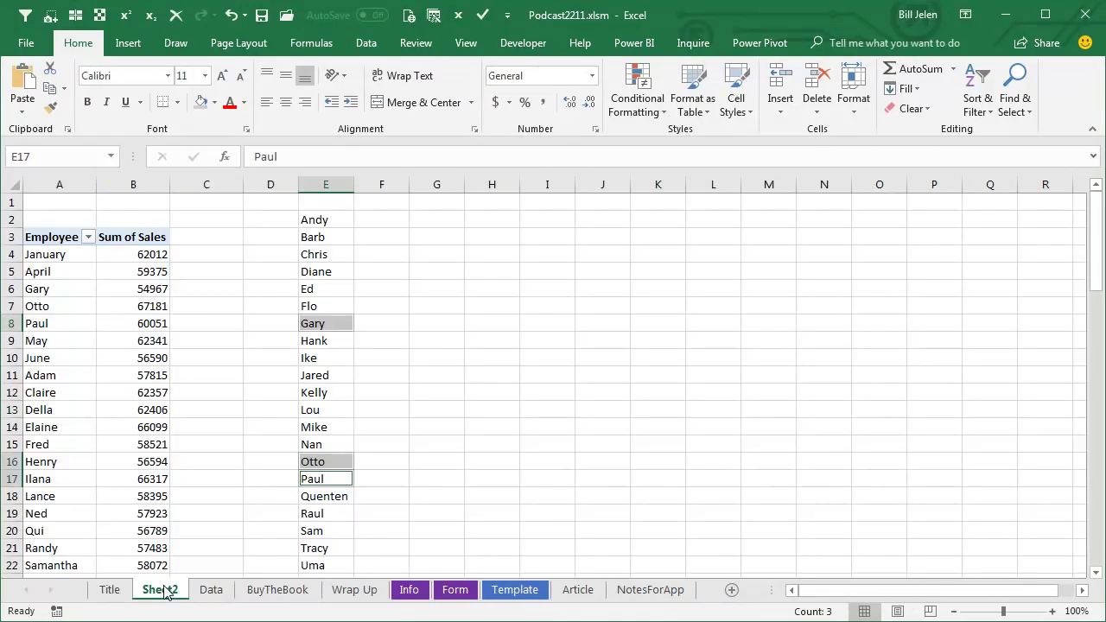
Turn off Use Custom Lists when sorting in this pivot's Totals & Filters options
click(57, 257)
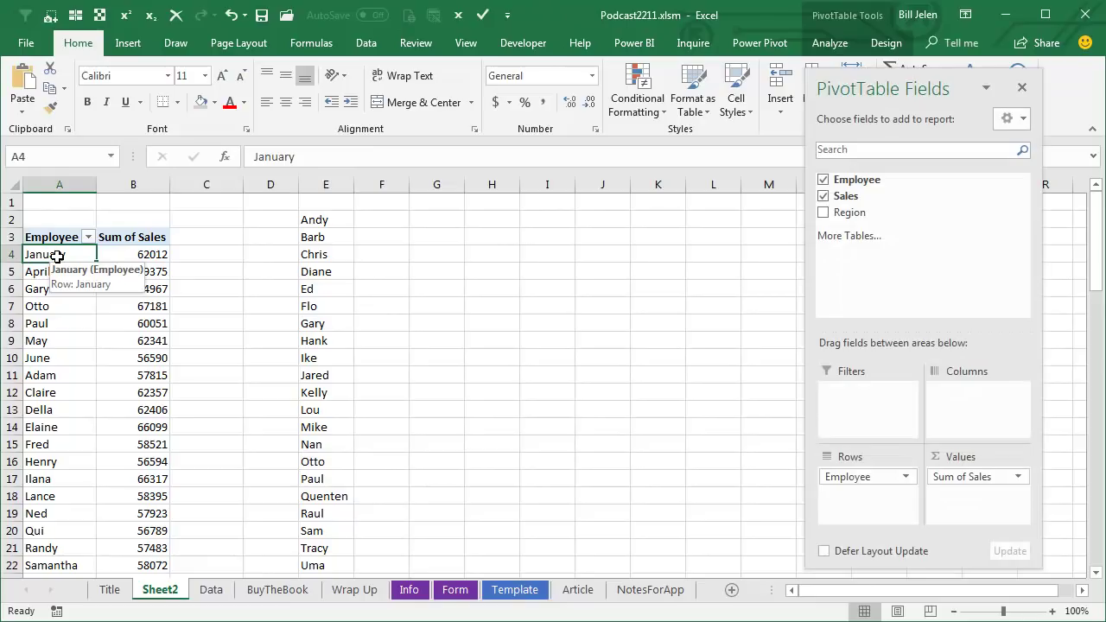
right_click(57, 257)
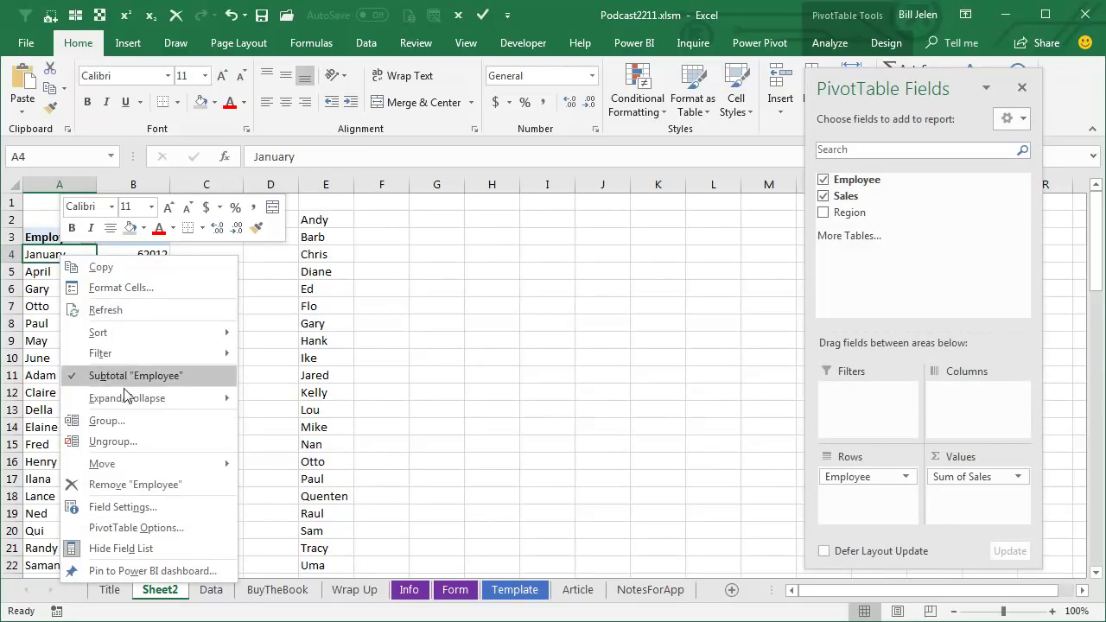
click(130, 527)
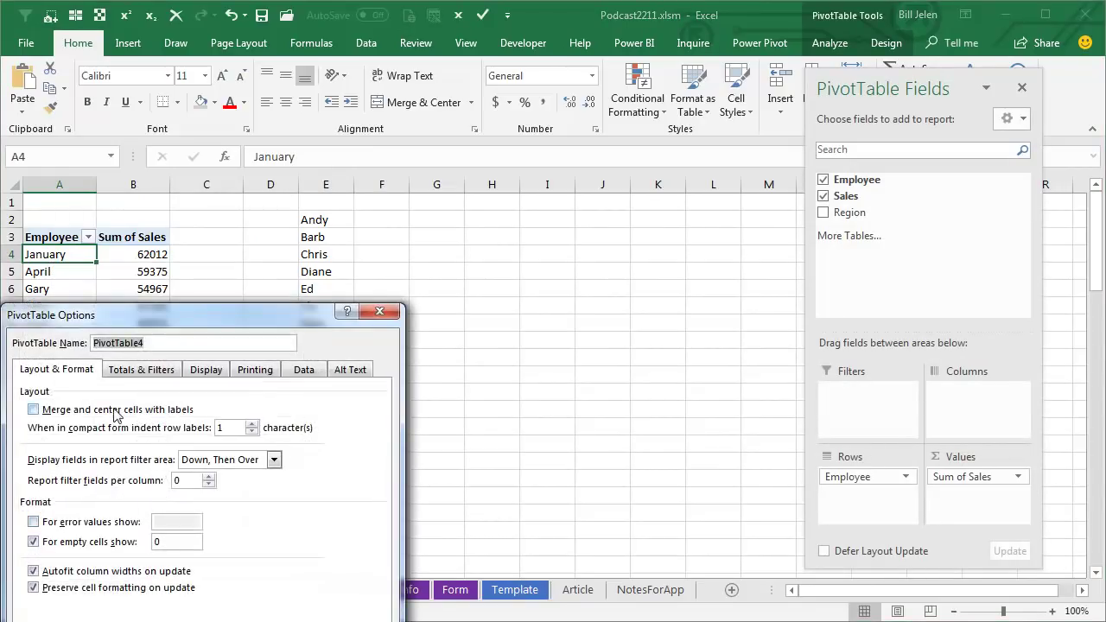
click(129, 372)
drag(150, 313, 216, 173)
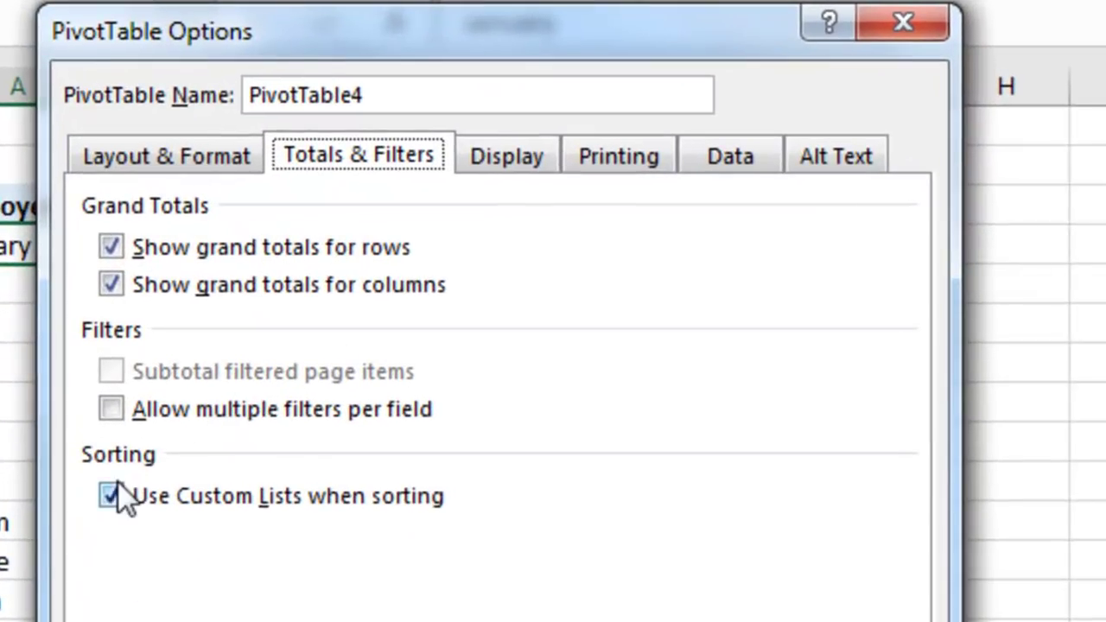
click(113, 495)
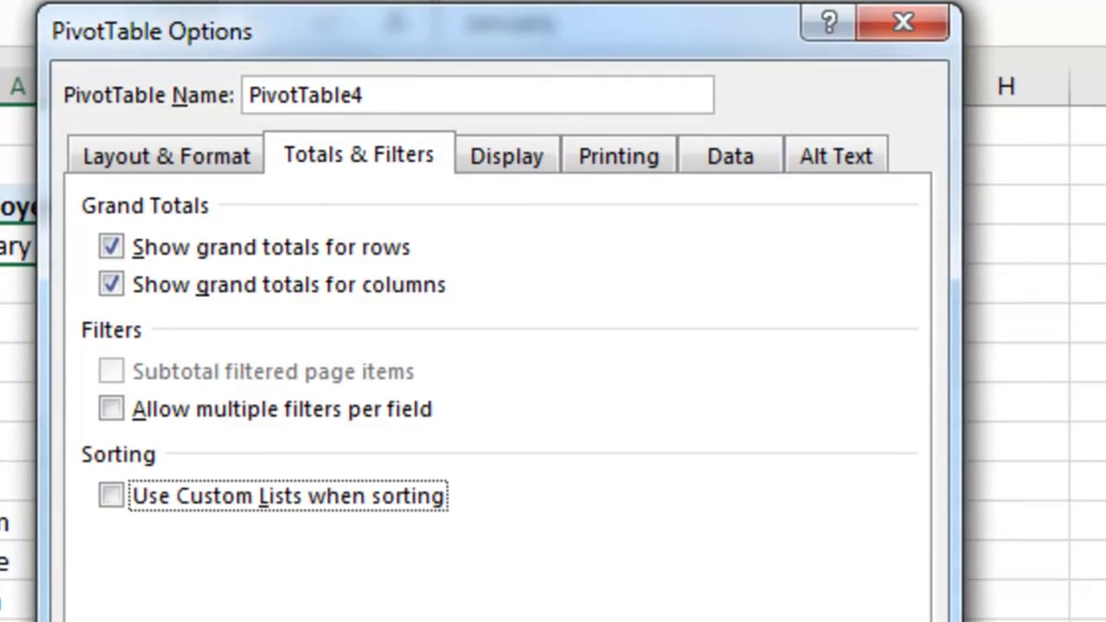
key(Return)
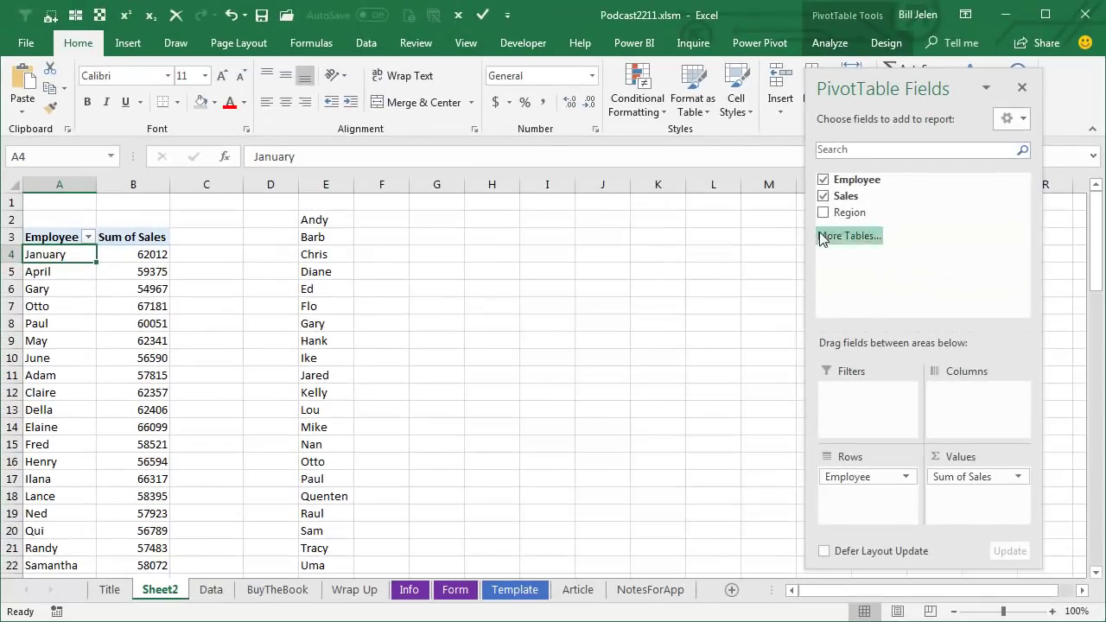
Re-add the Employee field and sort it A to Z so Adam comes first
click(823, 180)
click(824, 180)
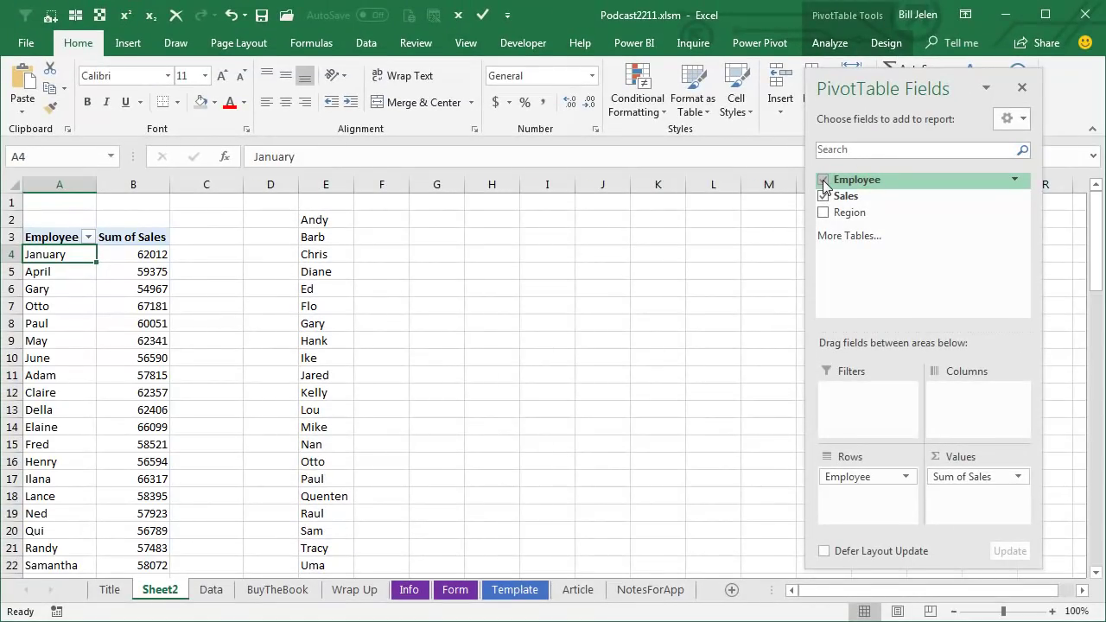
click(88, 237)
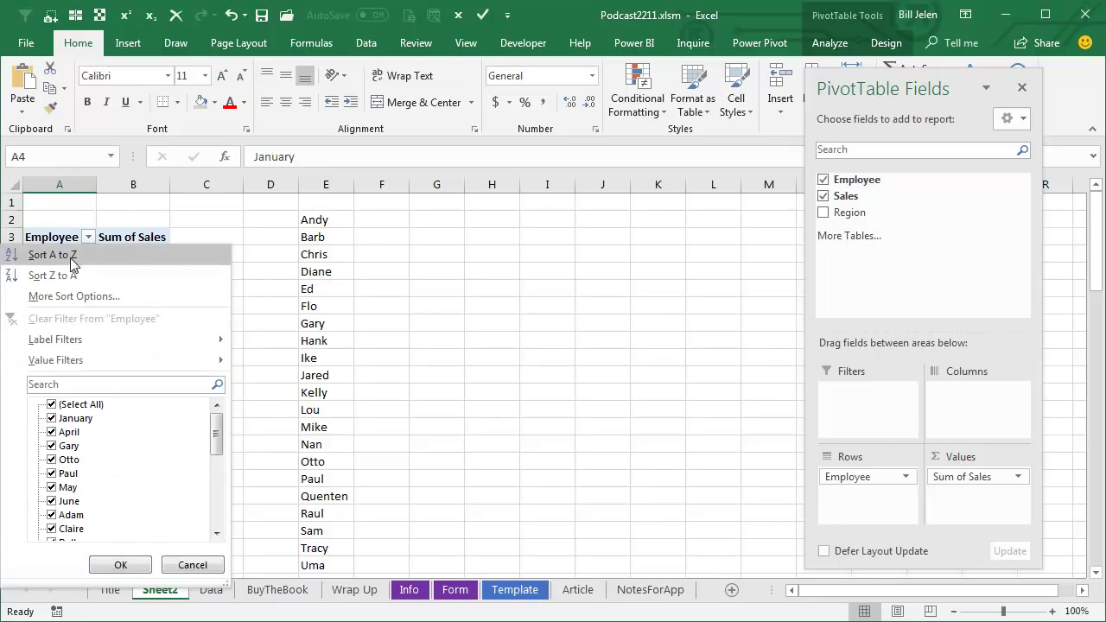
click(73, 256)
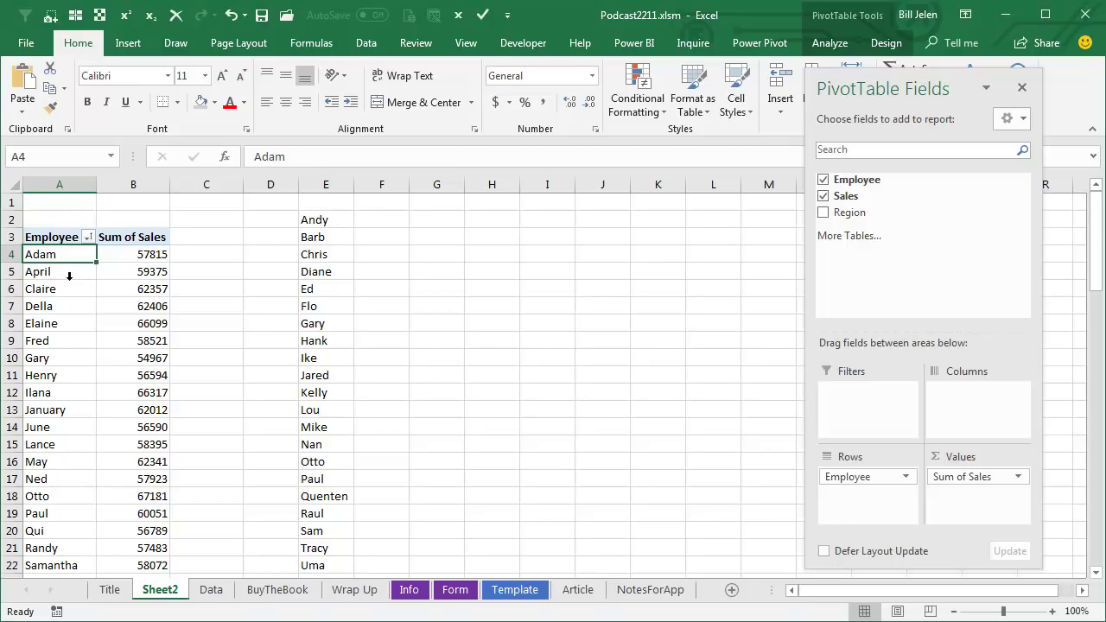
Review the Use Custom Lists sorting option in the default PivotTable layout's Totals & Filters, cancelling both dialogs
click(27, 42)
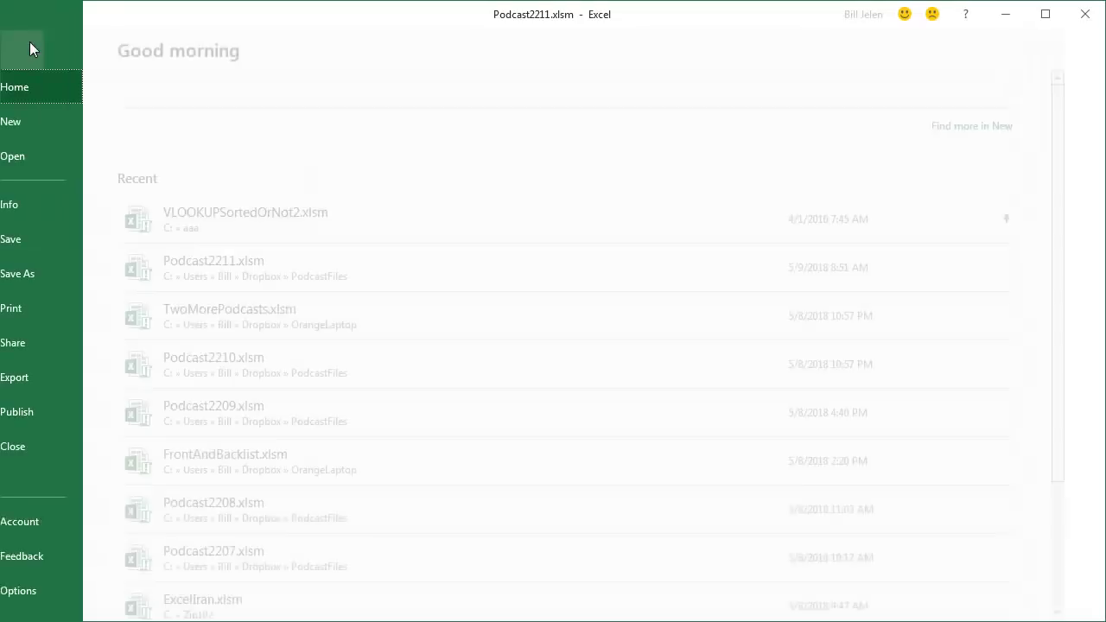
click(67, 591)
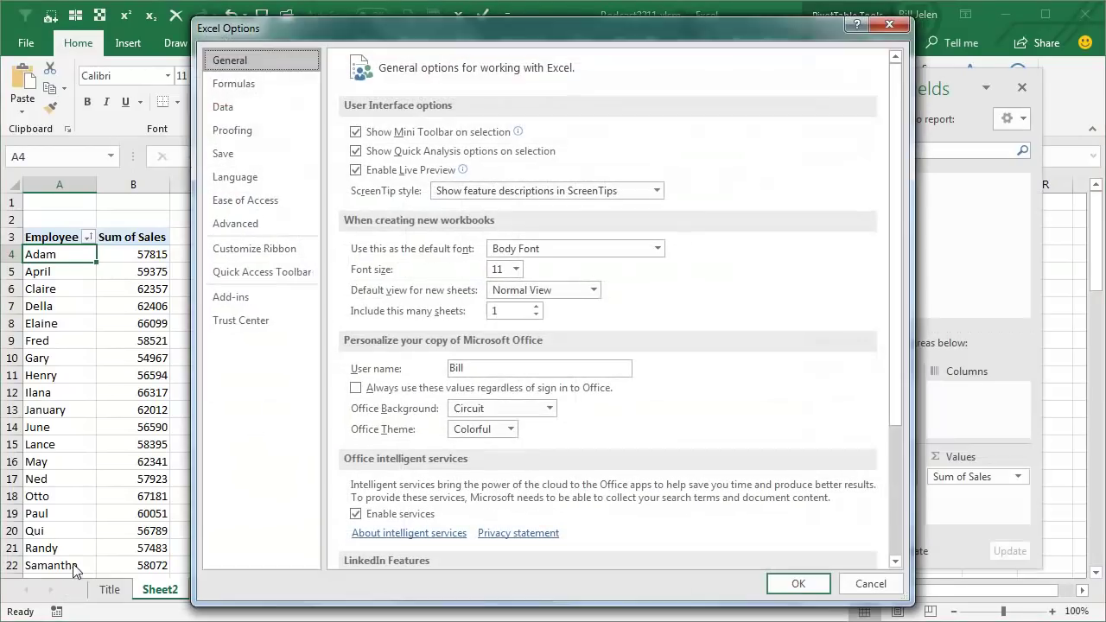
click(226, 107)
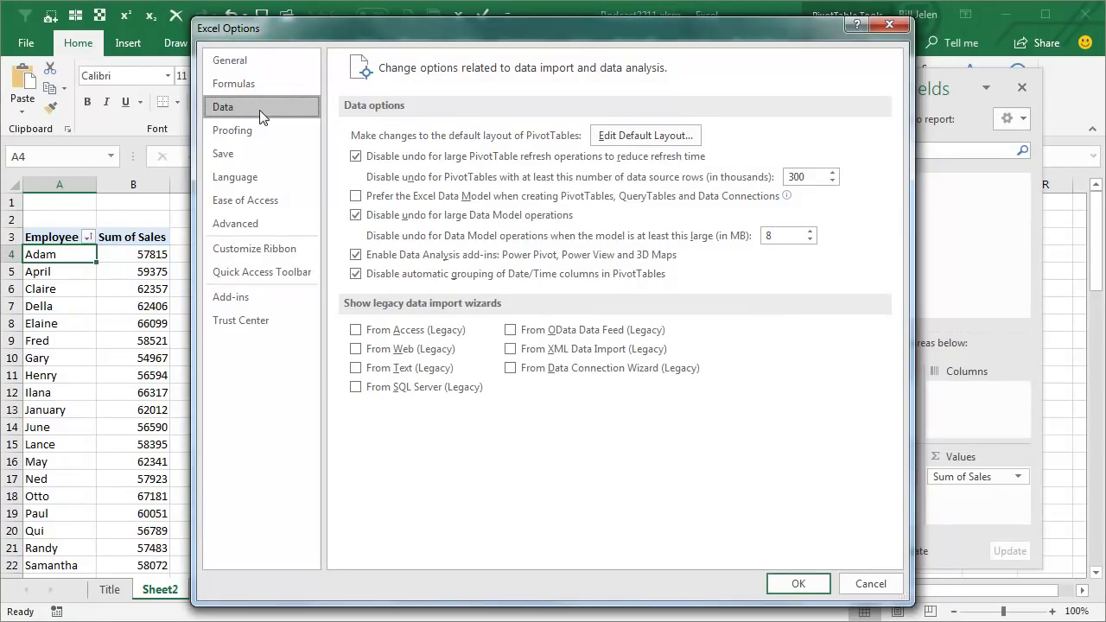
click(648, 138)
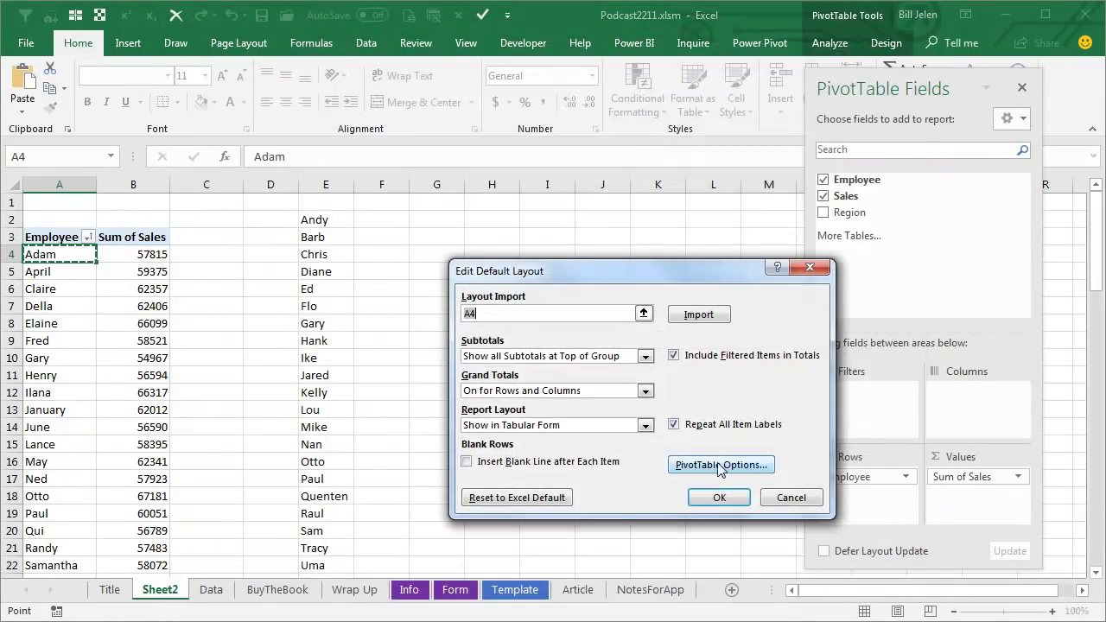
click(719, 466)
click(546, 165)
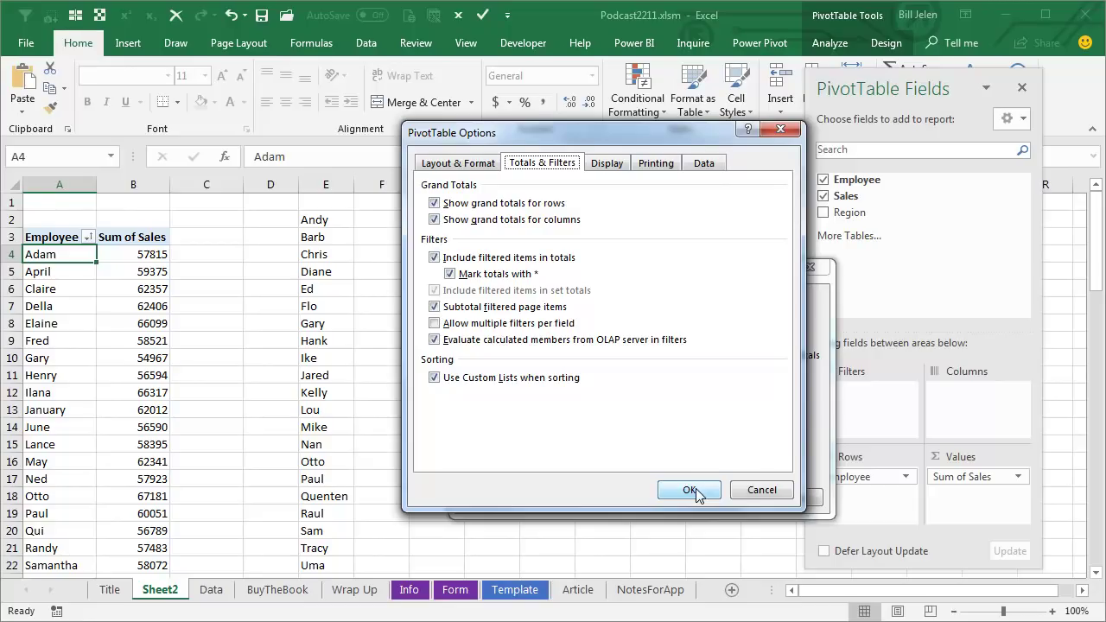
click(750, 490)
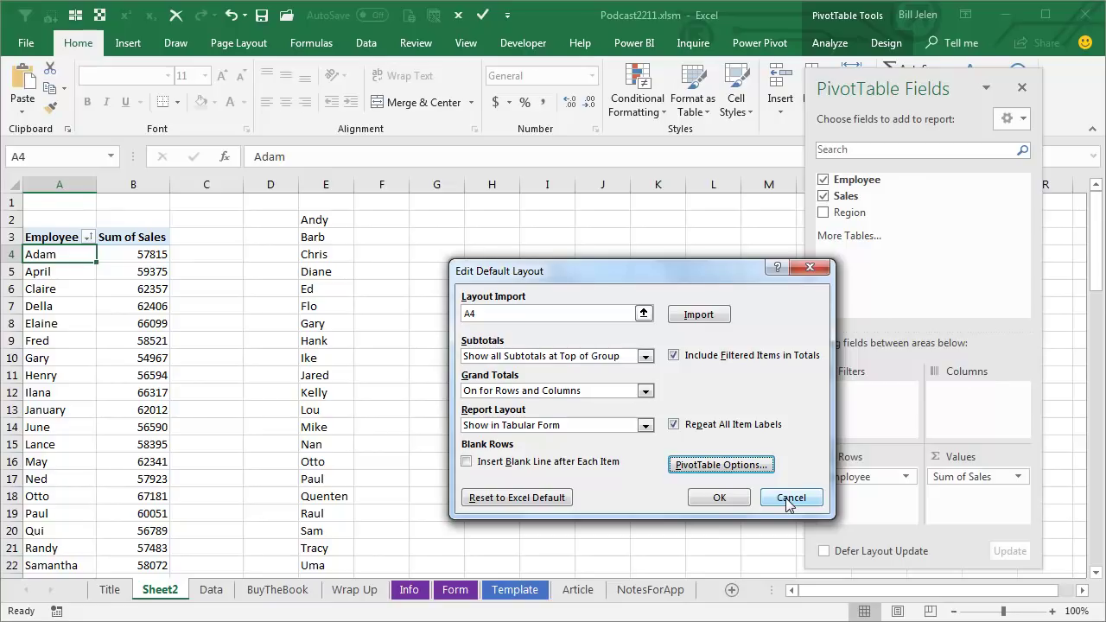
click(788, 505)
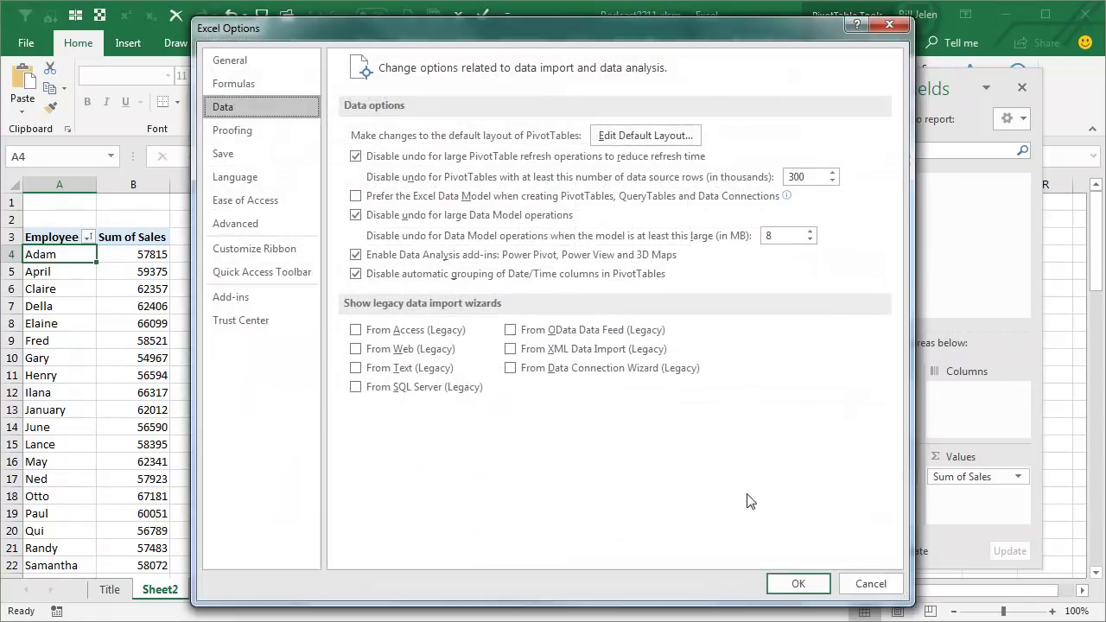
Confirm Excel Options with OK and display the BuyTheBook sheet
click(797, 581)
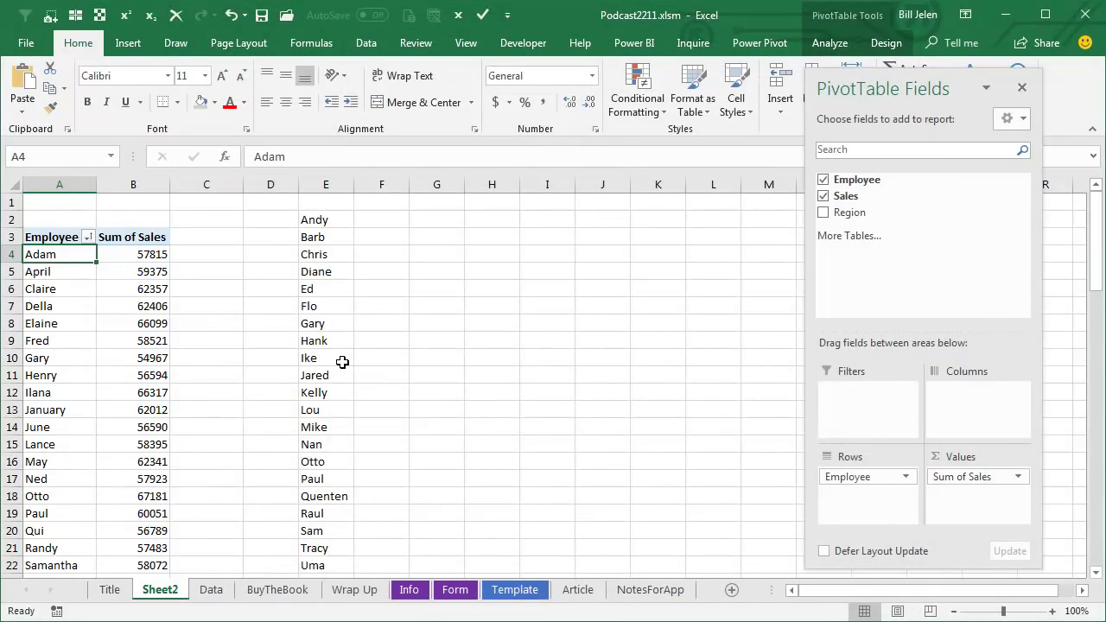
click(274, 589)
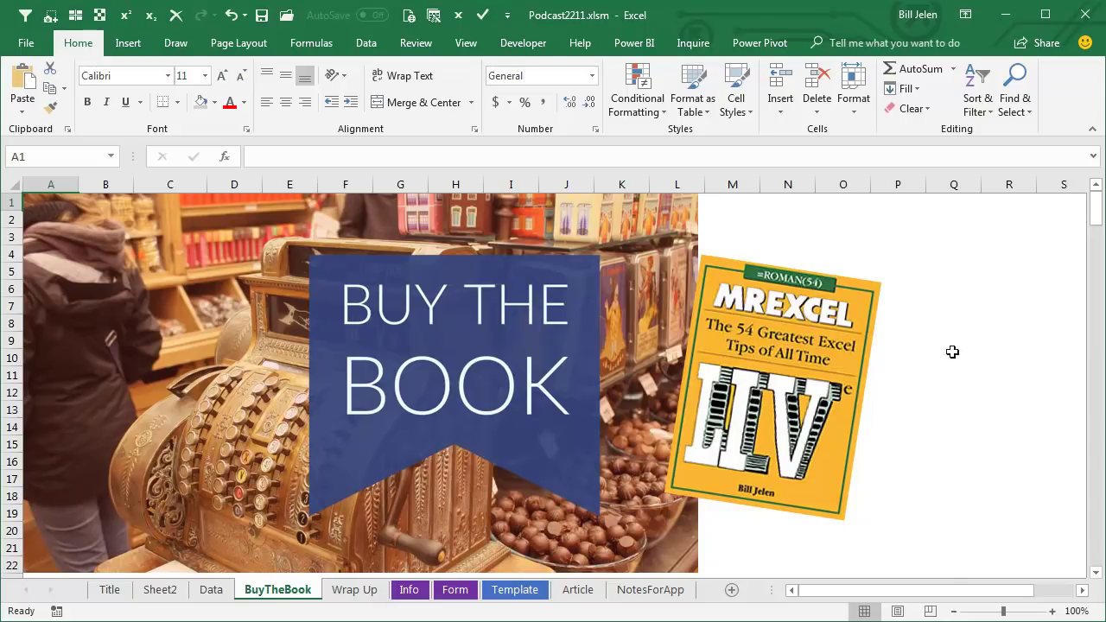
Display the Wrap Up sheet listing the episode topics and links
click(354, 592)
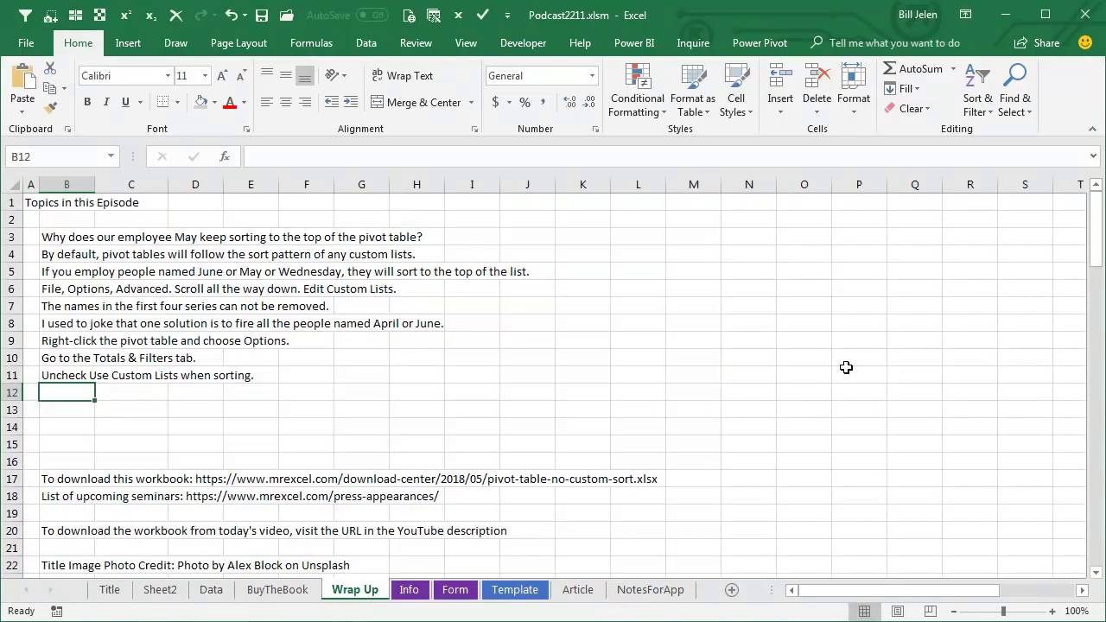